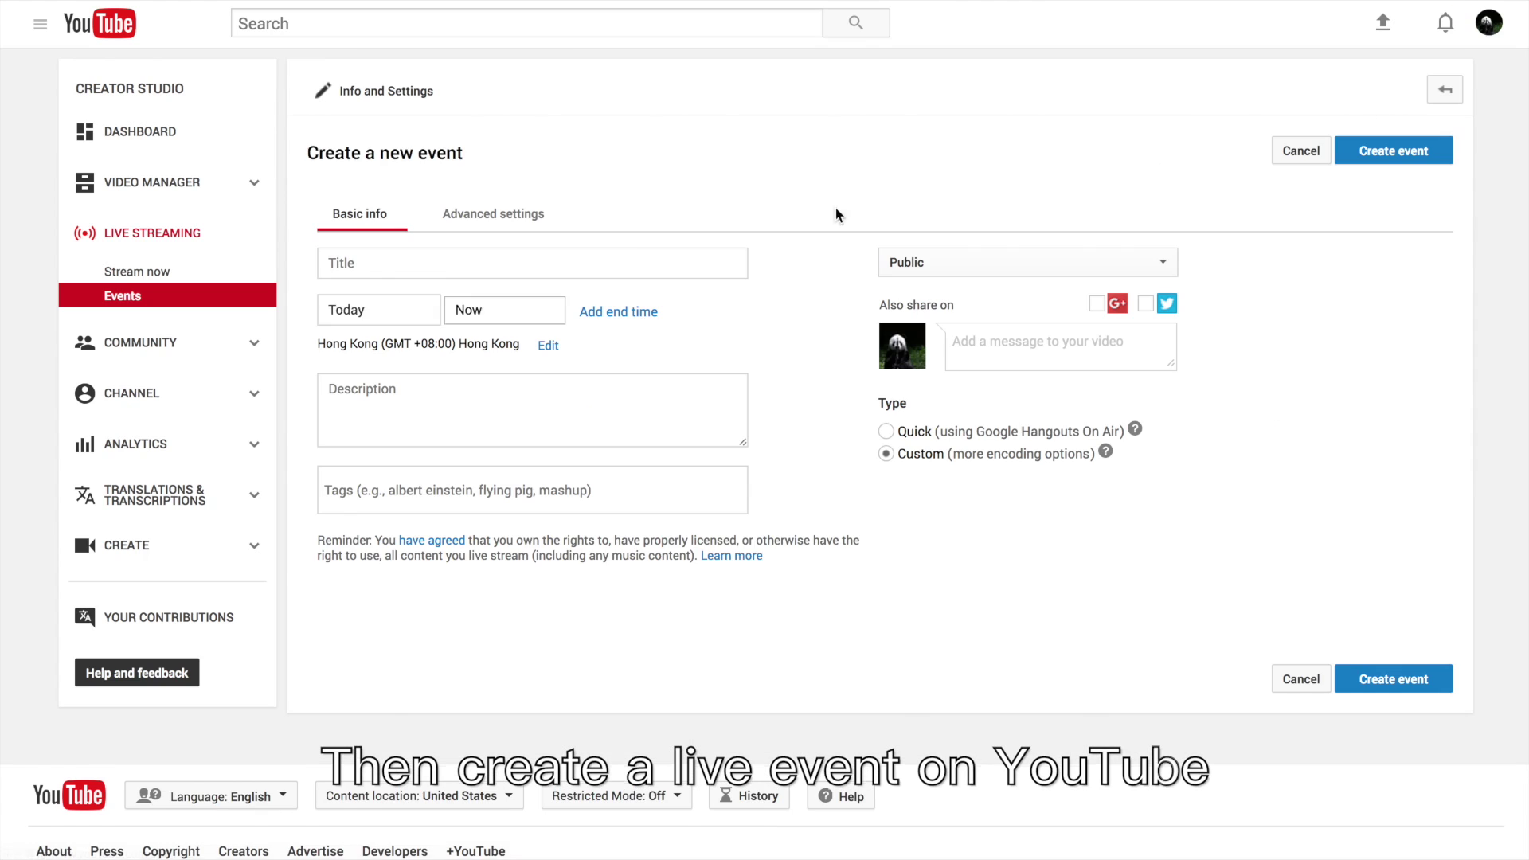
Step: Fill in the new live event with the title "Test", a start time of 3:30 PM and the description "test"
{"action": "left_click", "coordinate": [597, 262]}
{"action": "type", "text": "Test"}
{"action": "left_click", "coordinate": [504, 310]}
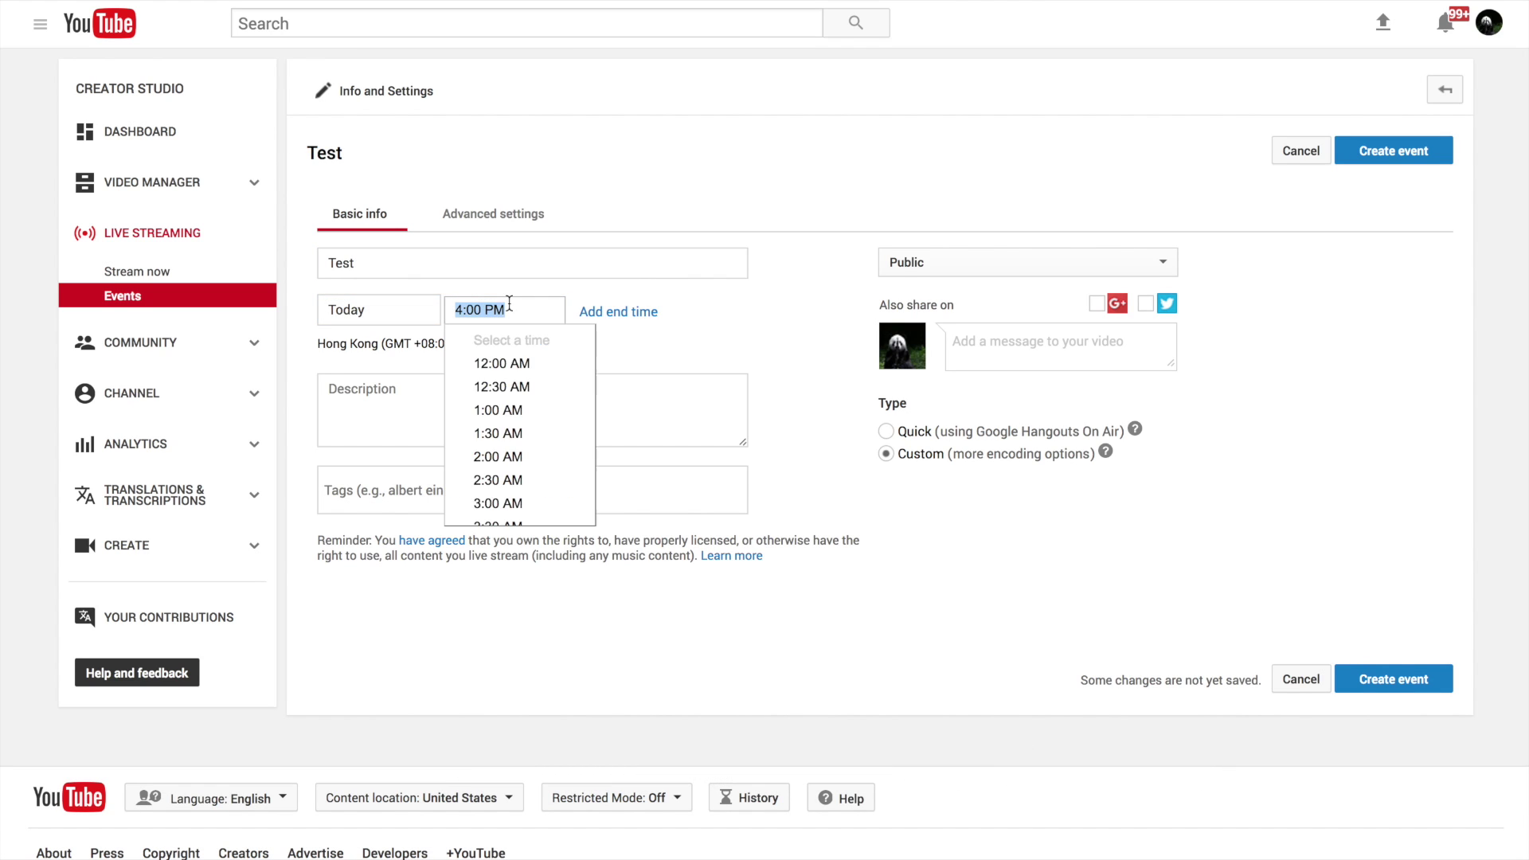
{"action": "scroll", "coordinate": [564, 409], "scroll_direction": "down", "scroll_amount": 10}
{"action": "scroll", "coordinate": [539, 334], "scroll_direction": "up", "scroll_amount": 5}
{"action": "left_click", "coordinate": [538, 335]}
{"action": "left_click", "coordinate": [659, 324]}
{"action": "type", "text": "test"}
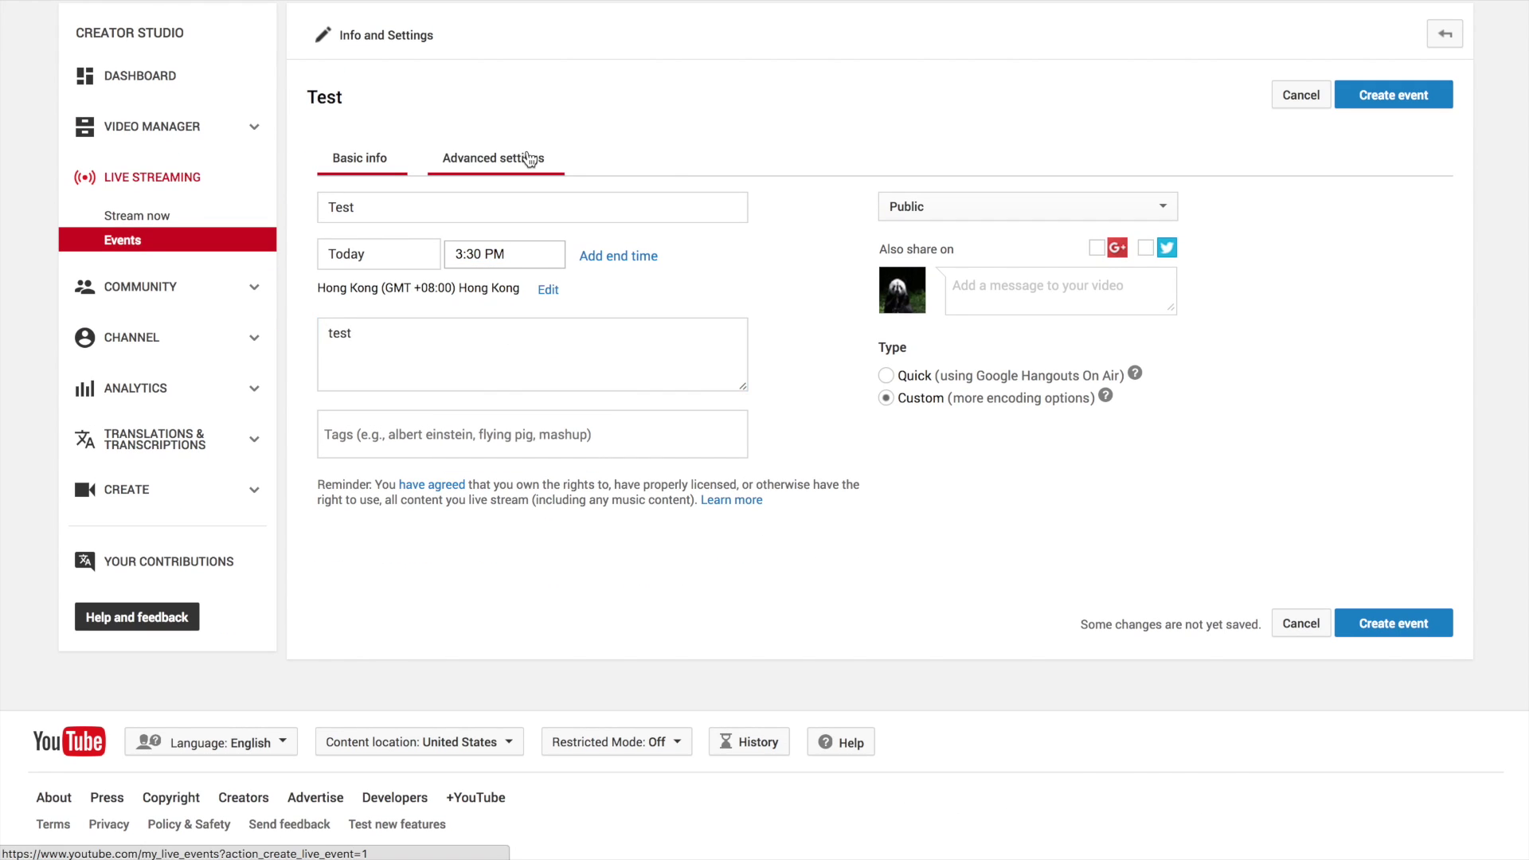
Step: Mark the live stream as 360° in the advanced settings and create the event
{"action": "left_click", "coordinate": [521, 157]}
{"action": "scroll", "coordinate": [1232, 514], "scroll_direction": "down", "scroll_amount": 10}
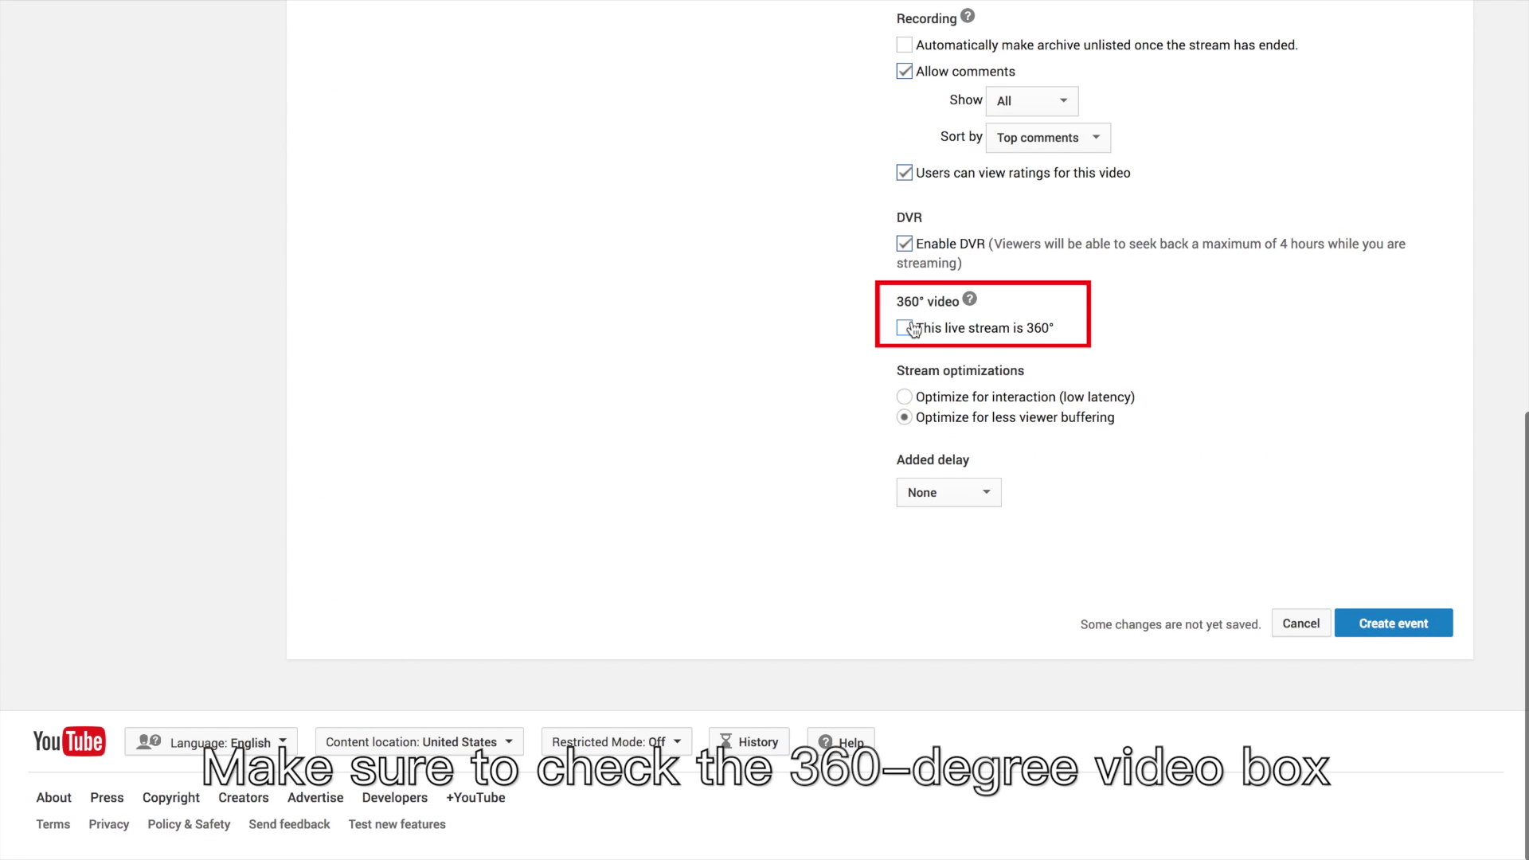
{"action": "left_click", "coordinate": [1432, 627]}
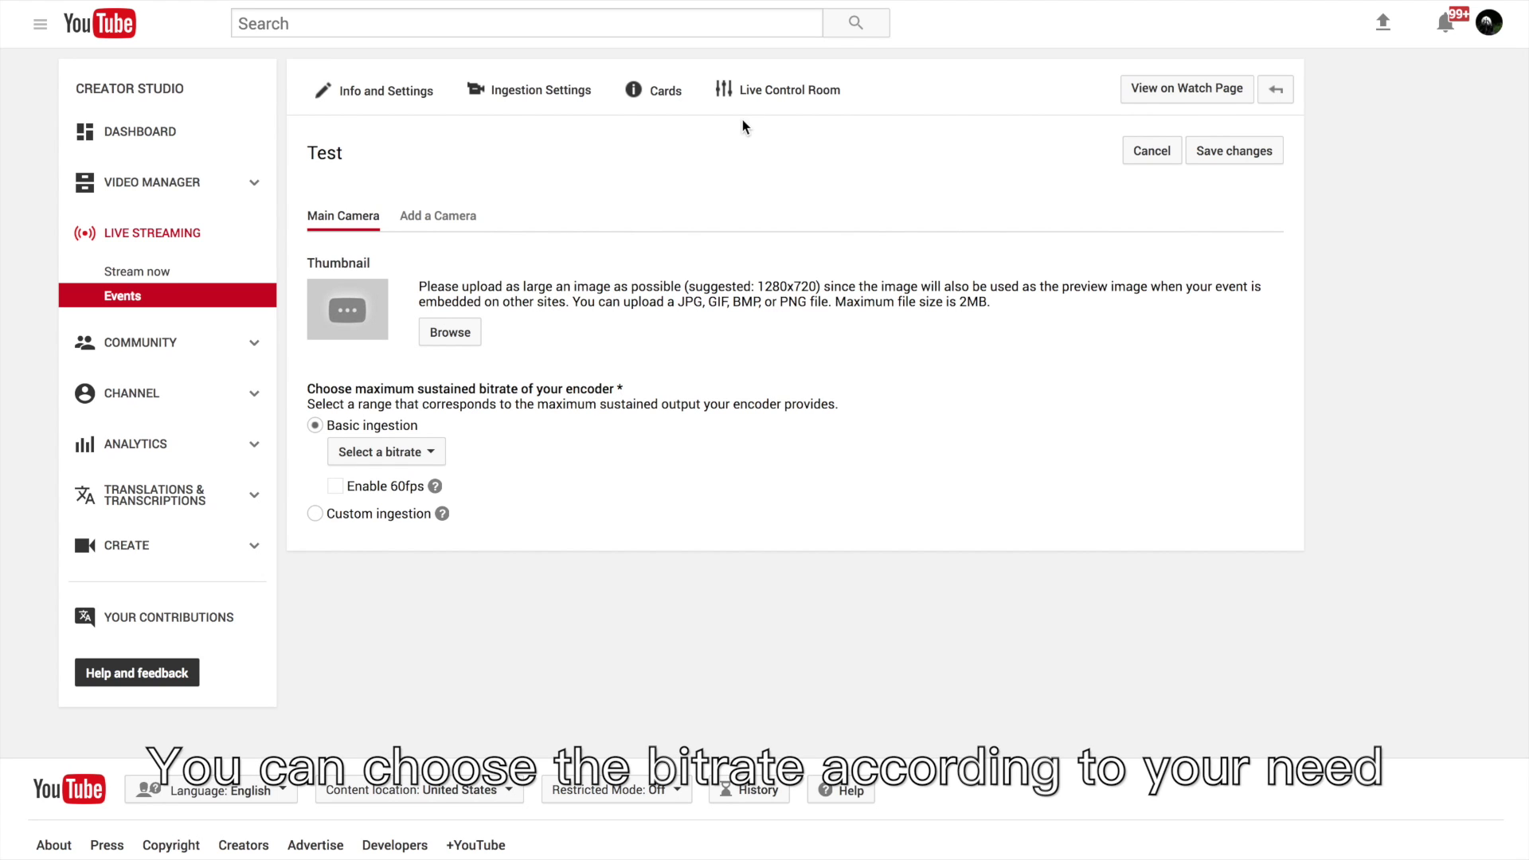
Step: Set the basic ingestion bitrate to 13 Mbps - 30 Mbps (4K - BETA) with Other encoders as the encoder, and save the event
{"action": "left_click", "coordinate": [410, 449]}
{"action": "left_click", "coordinate": [383, 486]}
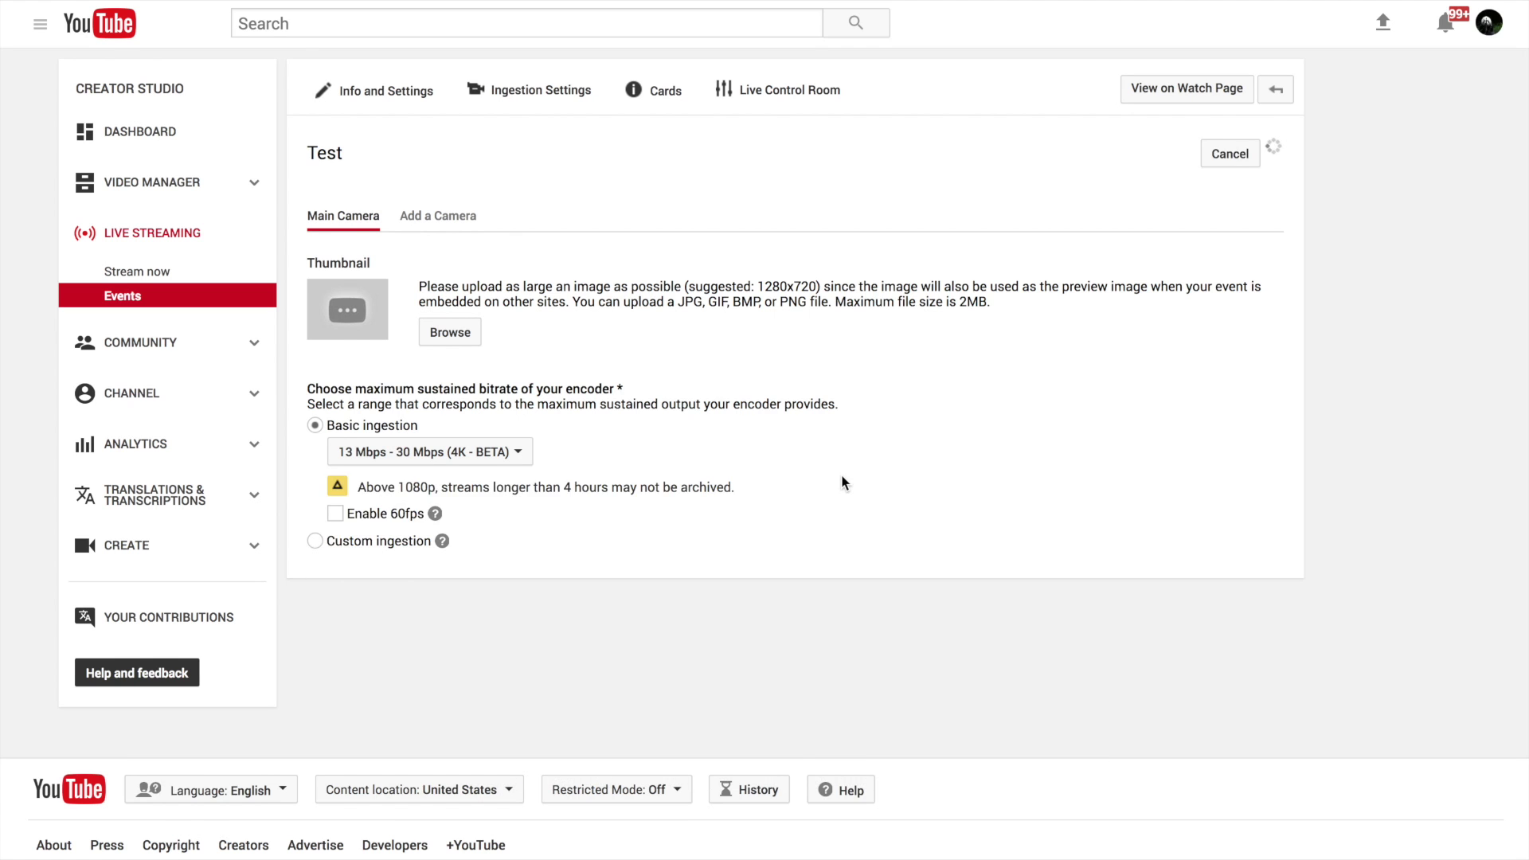
{"action": "scroll", "coordinate": [843, 481], "scroll_direction": "down", "scroll_amount": 6}
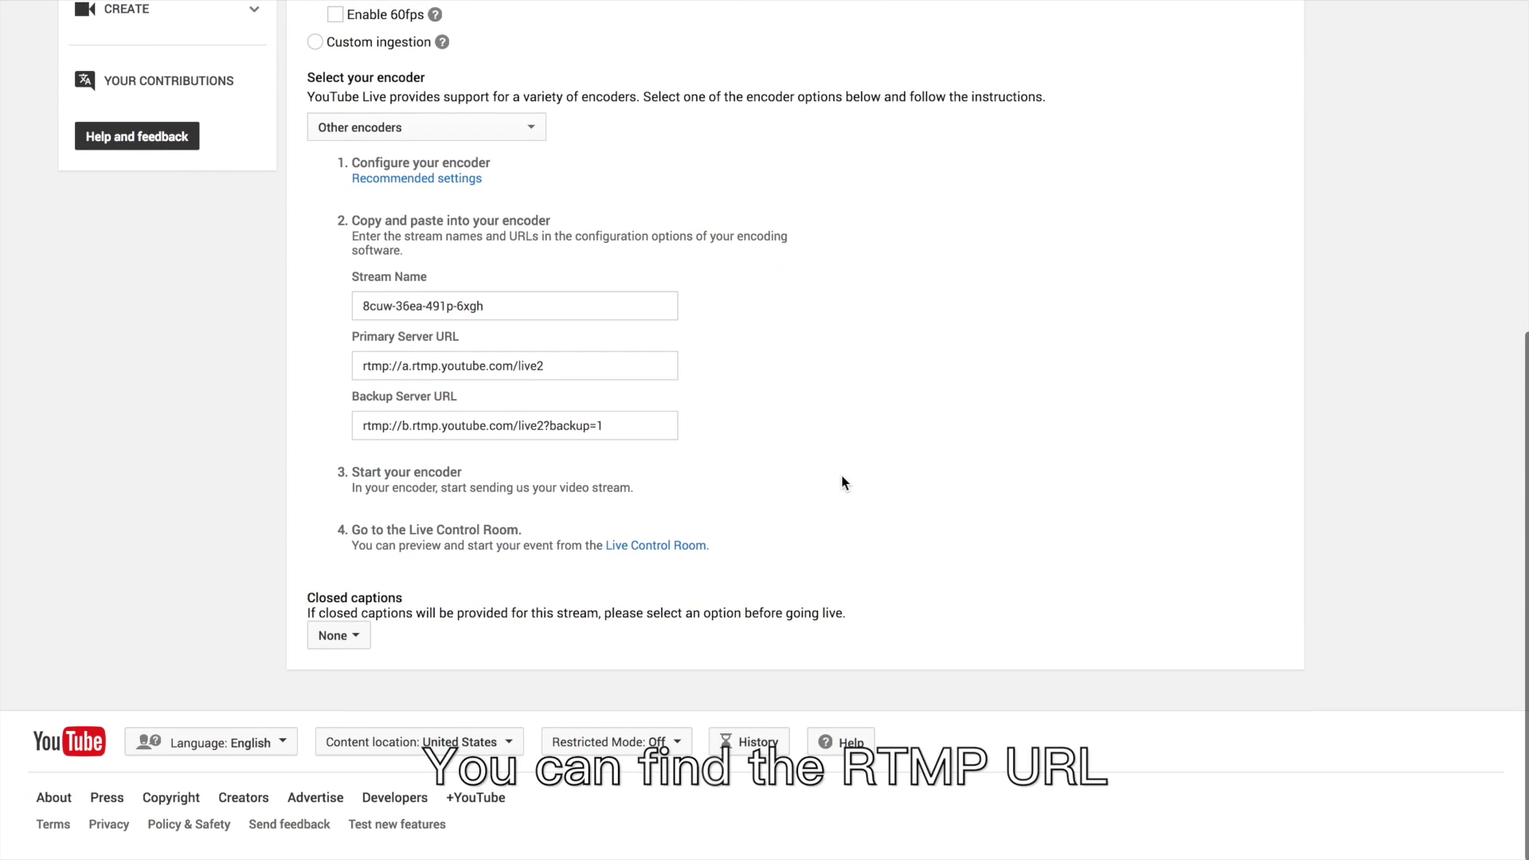
Step: Locate the stream name and primary server URL in the event's encoder instructions
{"action": "scroll", "coordinate": [926, 603], "scroll_direction": "up", "scroll_amount": 2}
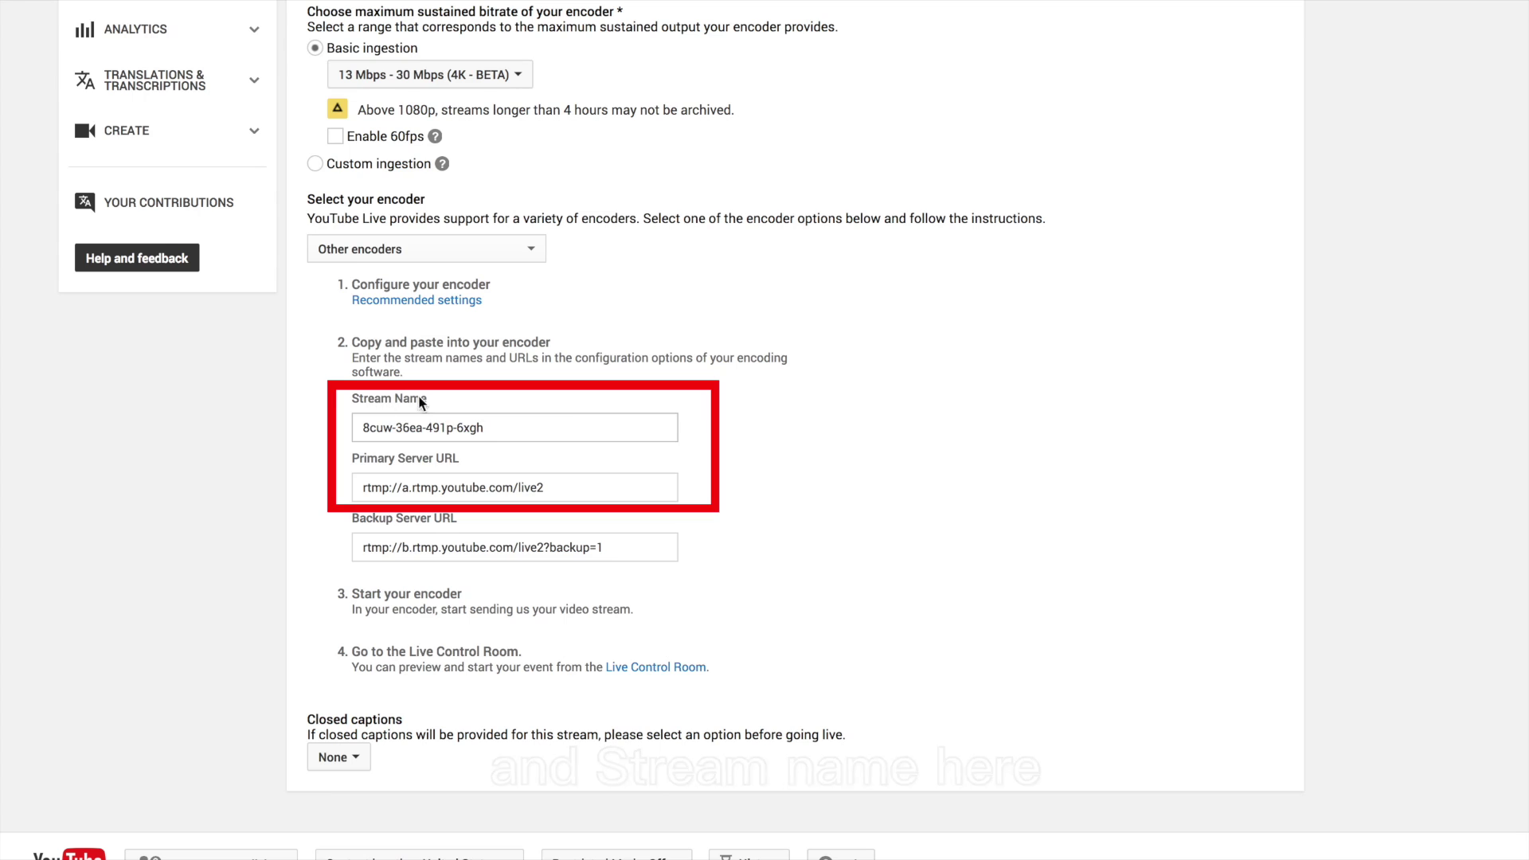
{"action": "left_click_drag", "start_coordinate": [422, 427], "coordinate": [485, 427]}
{"action": "left_click", "coordinate": [613, 482]}
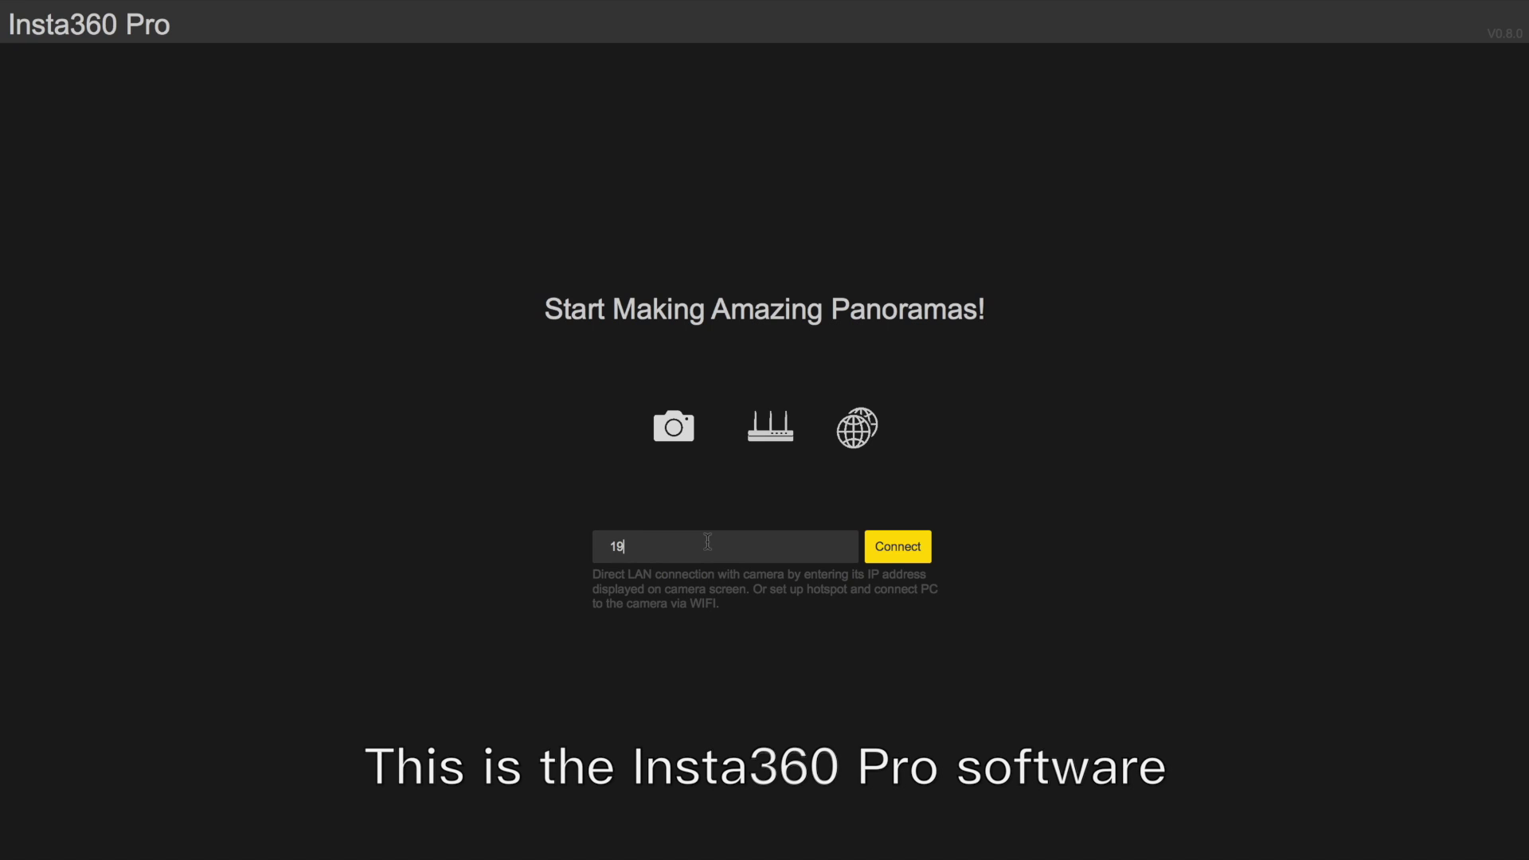
Step: In the Insta360 Pro software, connect to the camera at IP address 192.168.6.191
{"action": "type", "text": "16"}
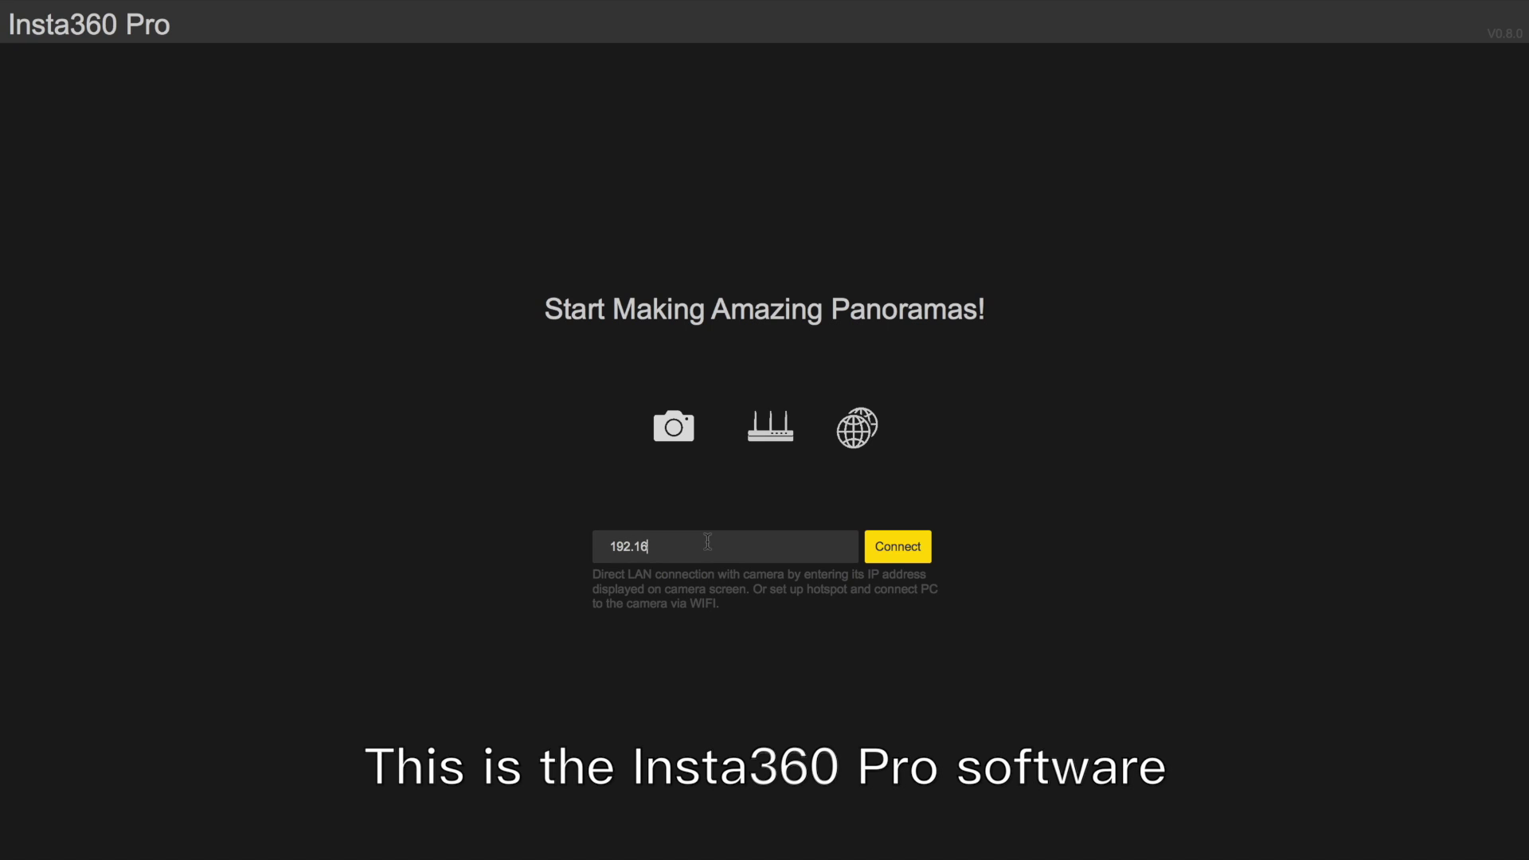
{"action": "type", "text": "8.6.191"}
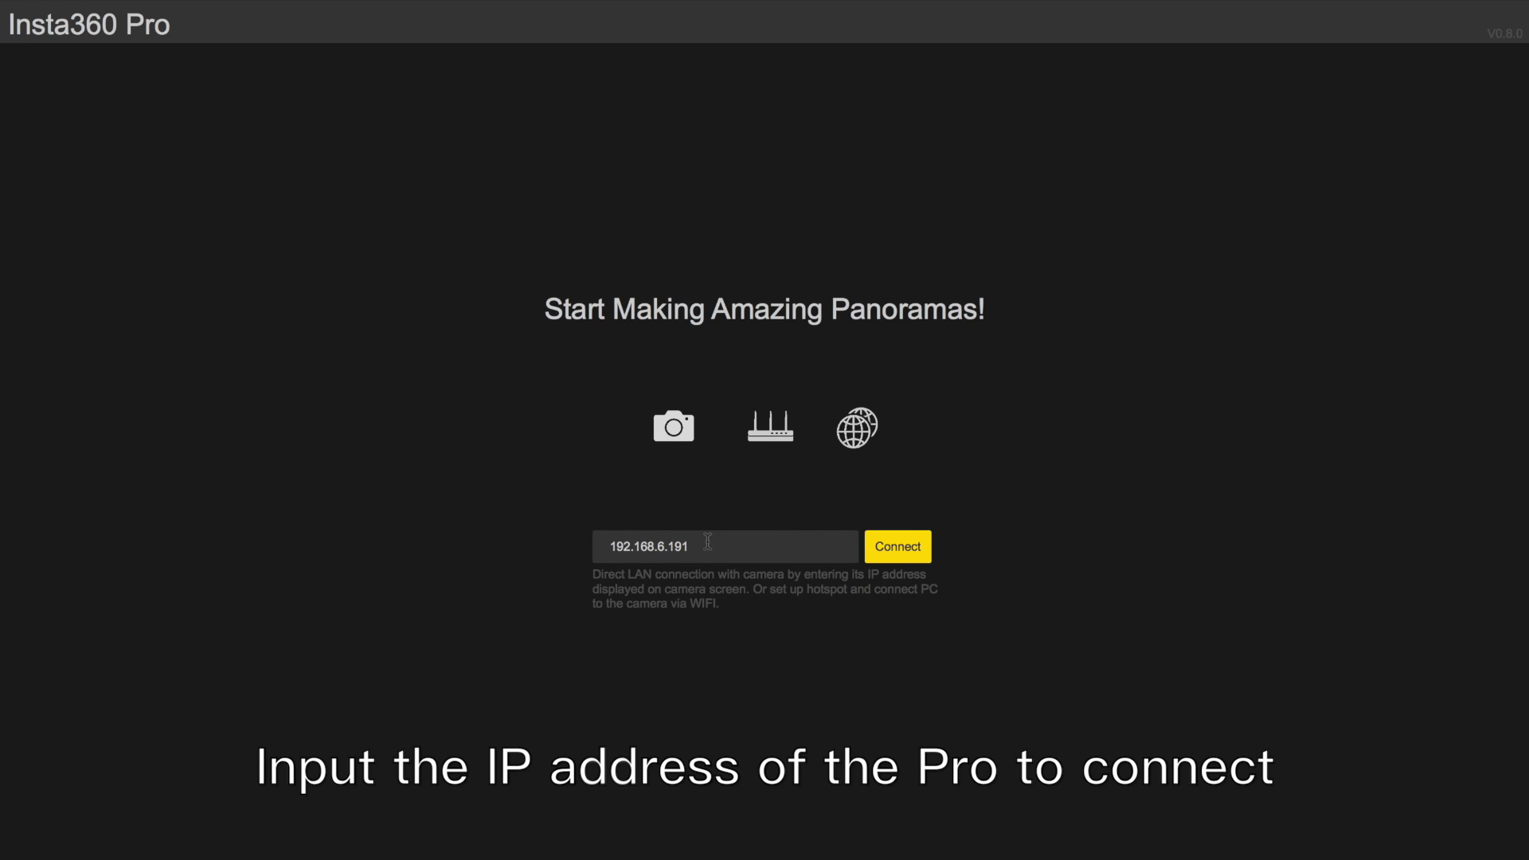
{"action": "left_click", "coordinate": [922, 548]}
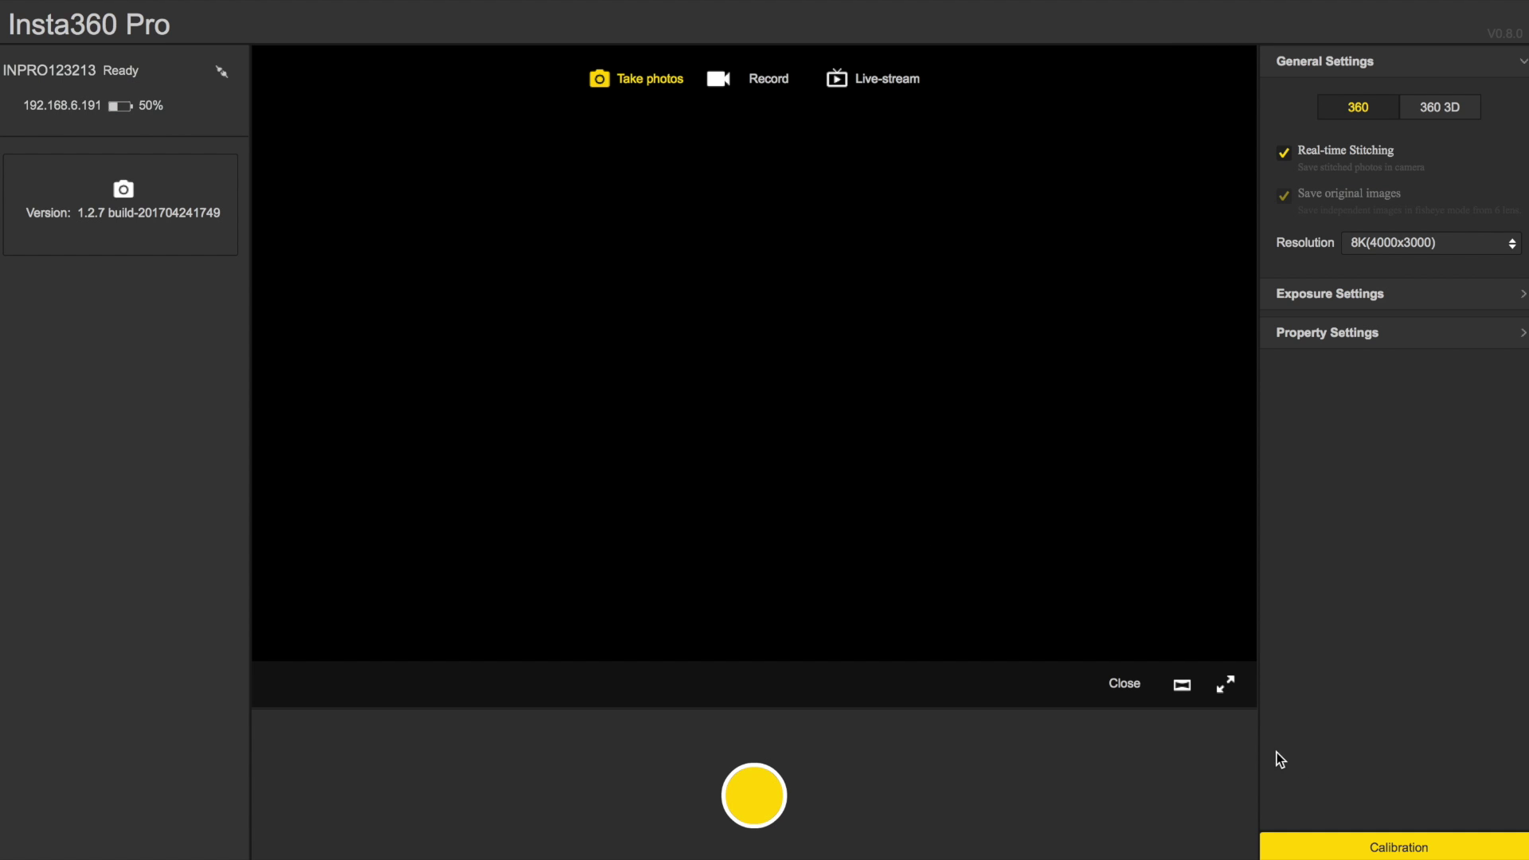
Step: Show the camera preview in Flat mode and switch the camera to Live-stream
{"action": "left_click", "coordinate": [1175, 695]}
{"action": "left_click", "coordinate": [1138, 502]}
{"action": "left_click", "coordinate": [872, 81]}
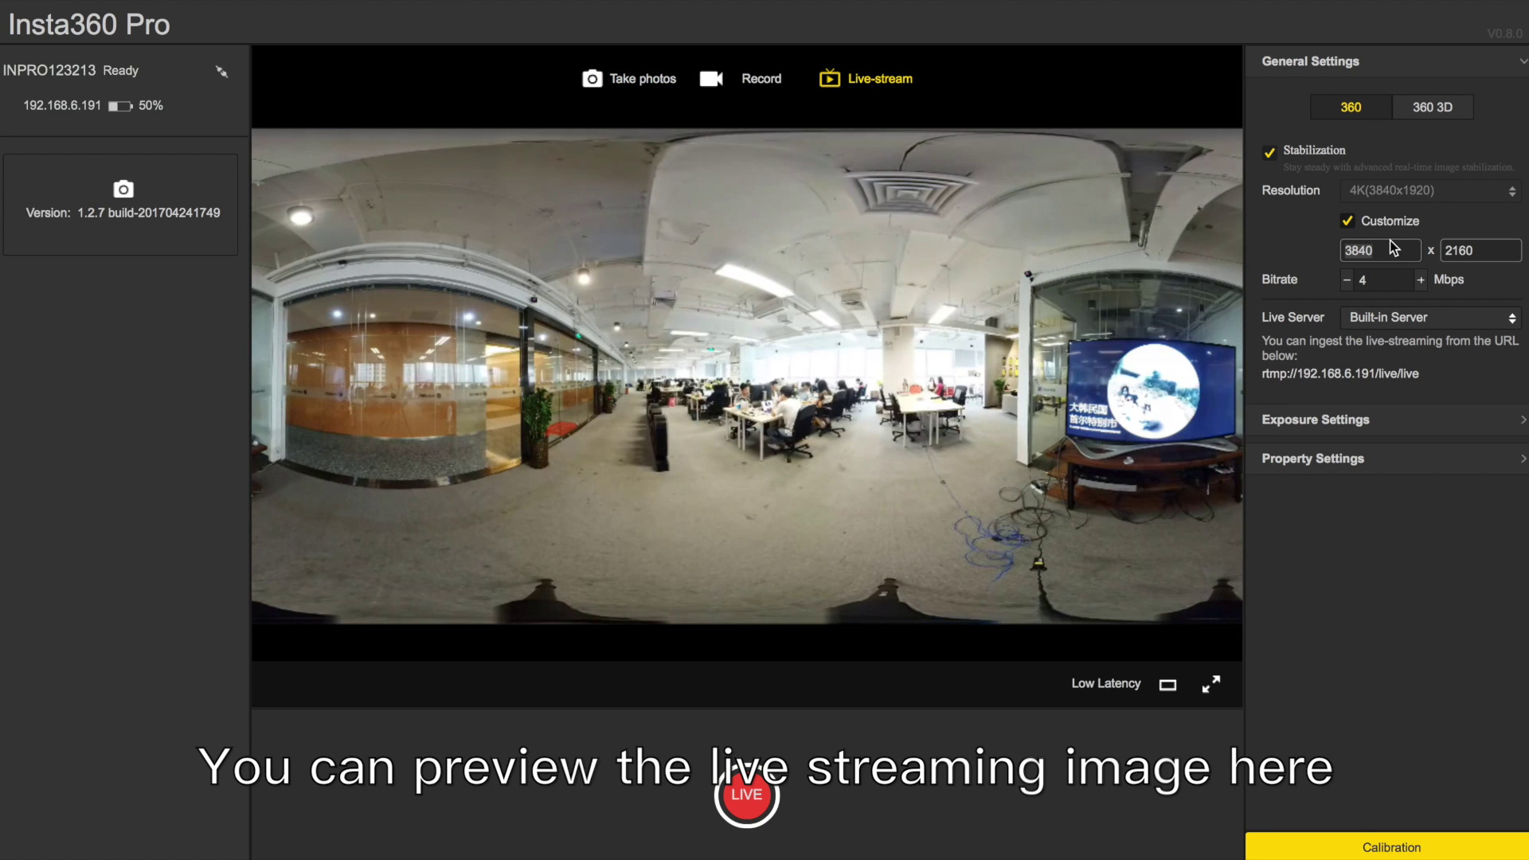
Step: Use a custom resolution of 3840 x 2160 at 4 Mbps and set the live server to Custom Rtmp Server
{"action": "left_click", "coordinate": [1386, 250]}
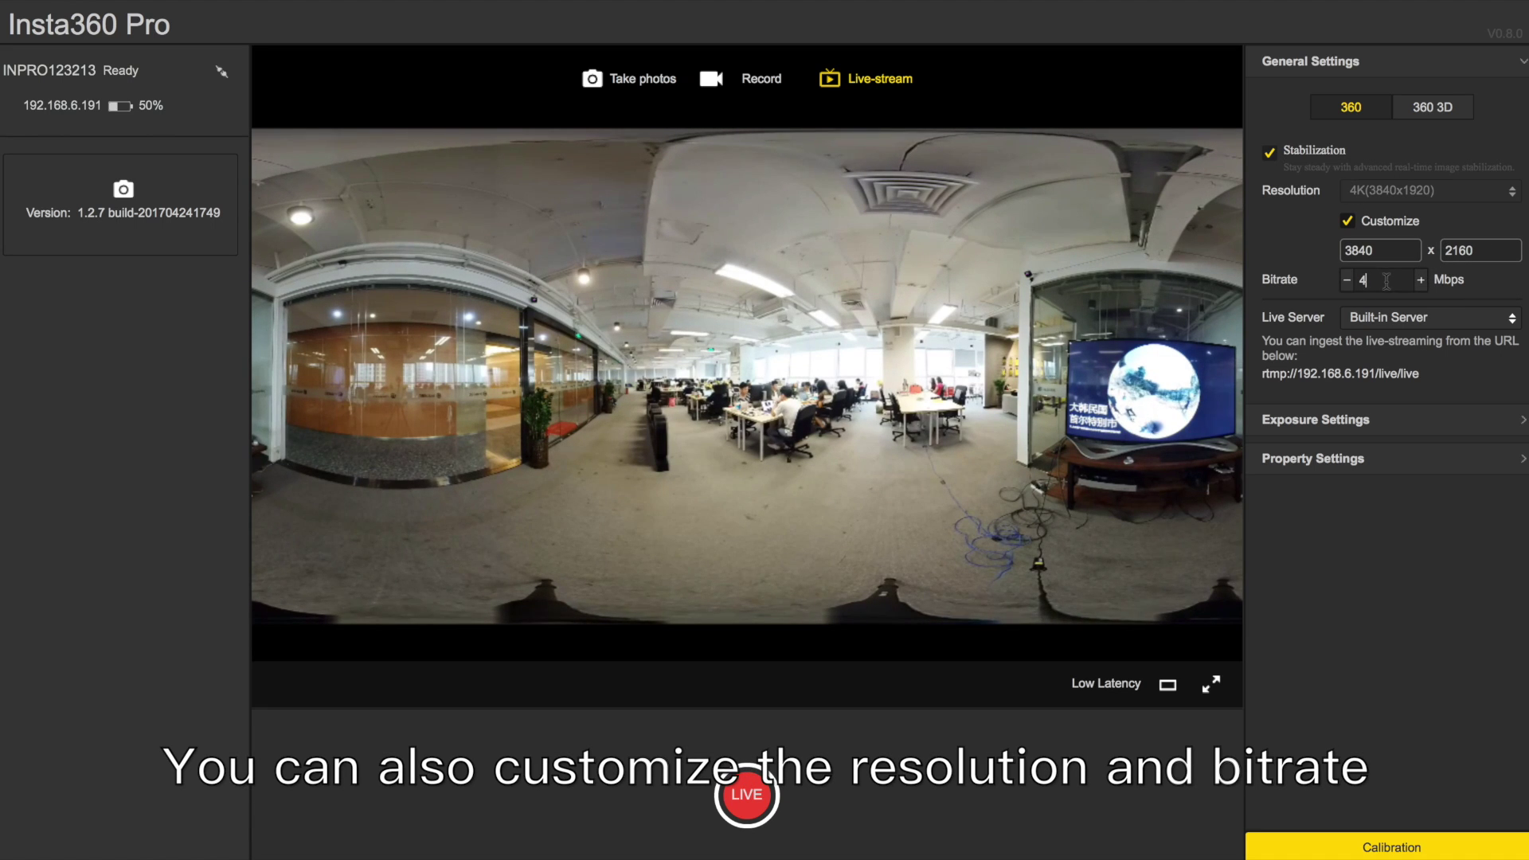
{"action": "left_click", "coordinate": [1403, 317]}
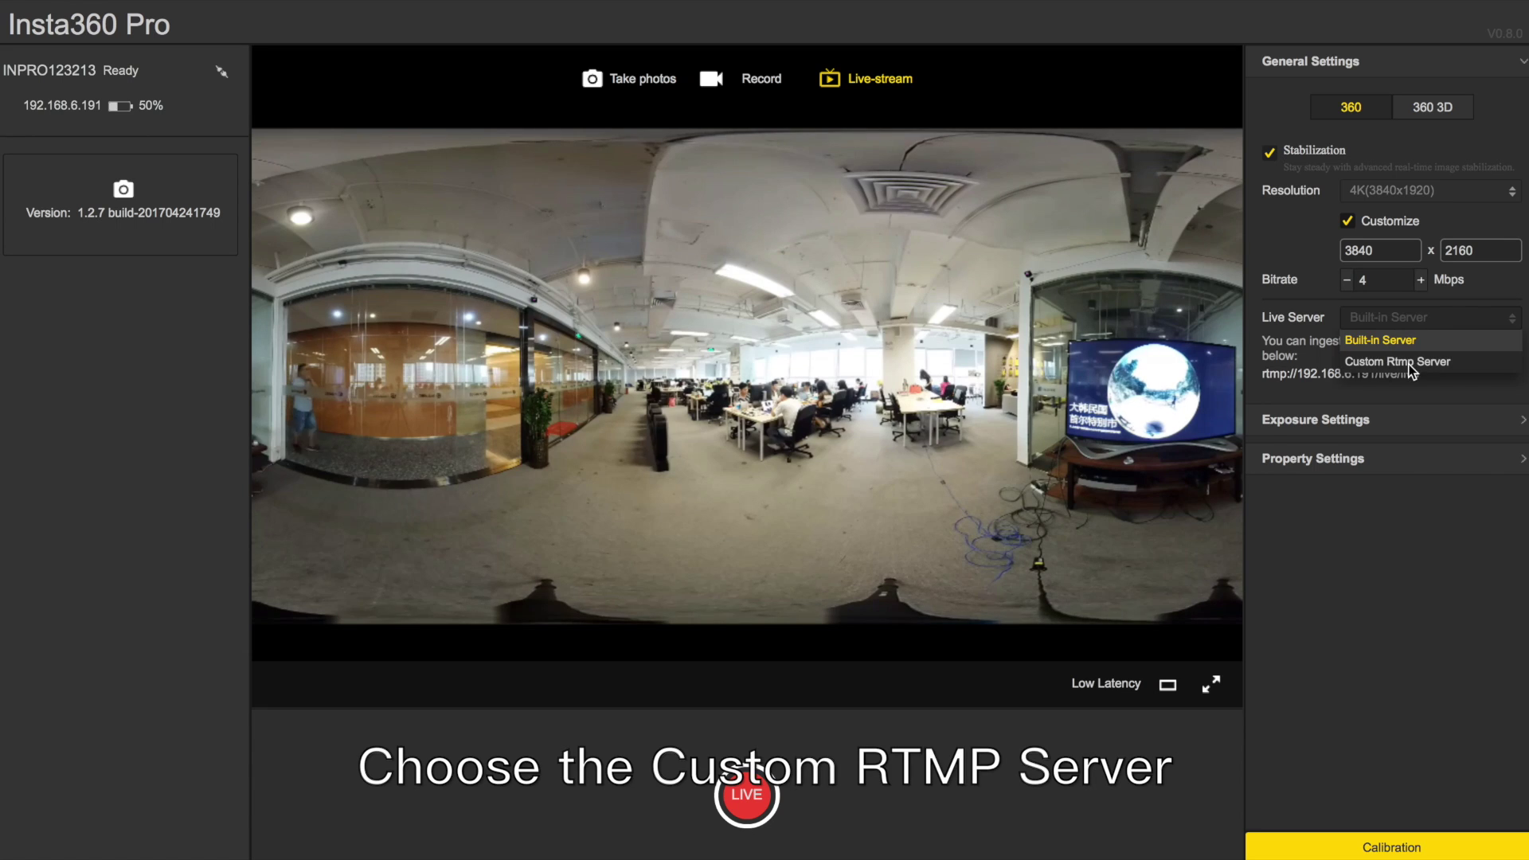
{"action": "left_click", "coordinate": [1410, 366]}
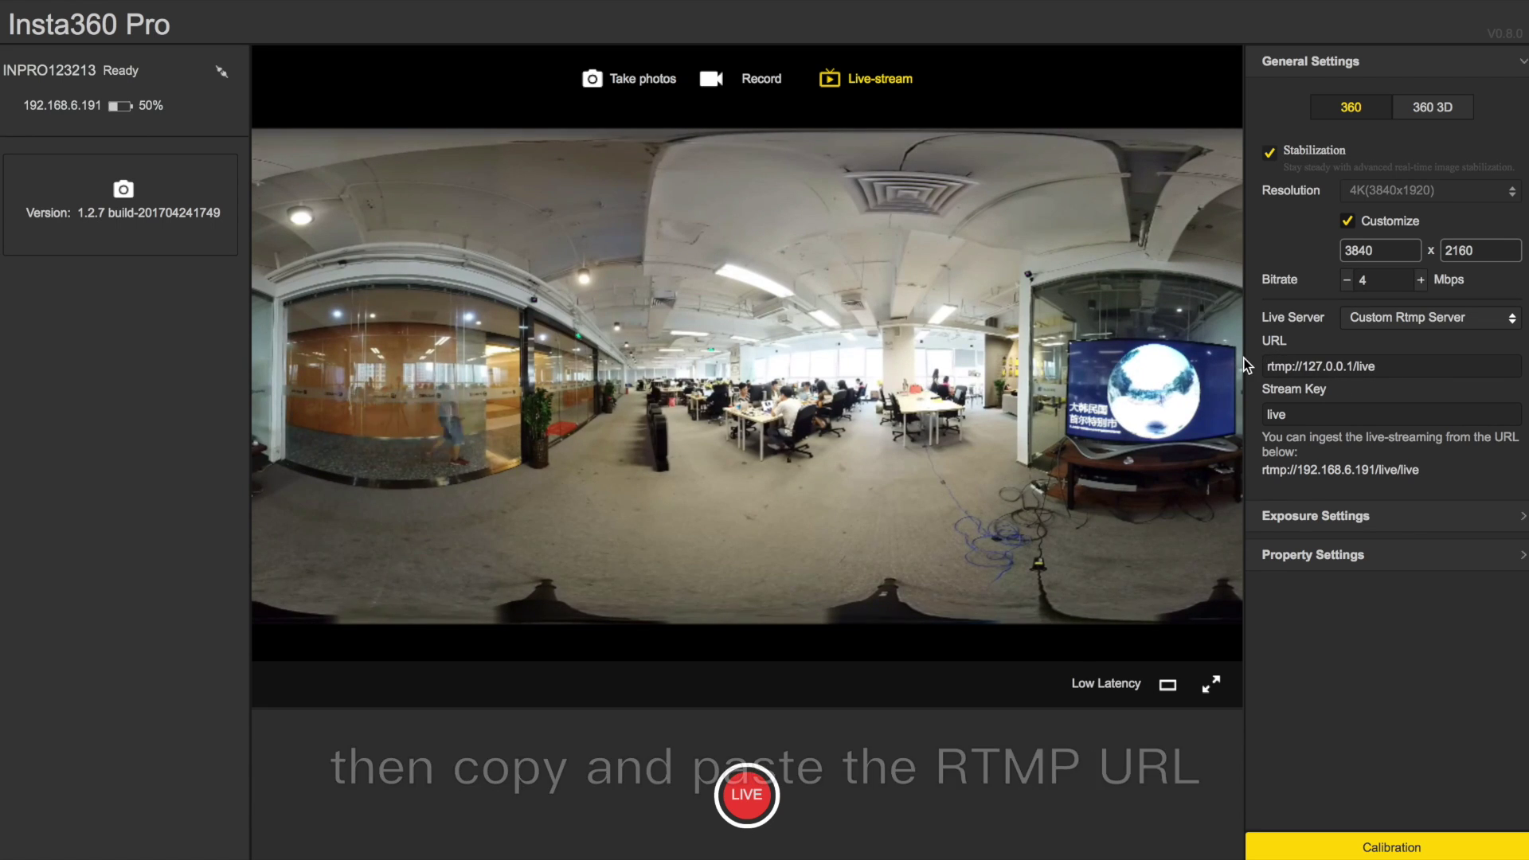
Step: Copy the primary server URL rtmp://a.rtmp.youtube.com/live2 from the YouTube event into the URL setting in Insta360 Pro
{"action": "key", "text": "super+Tab"}
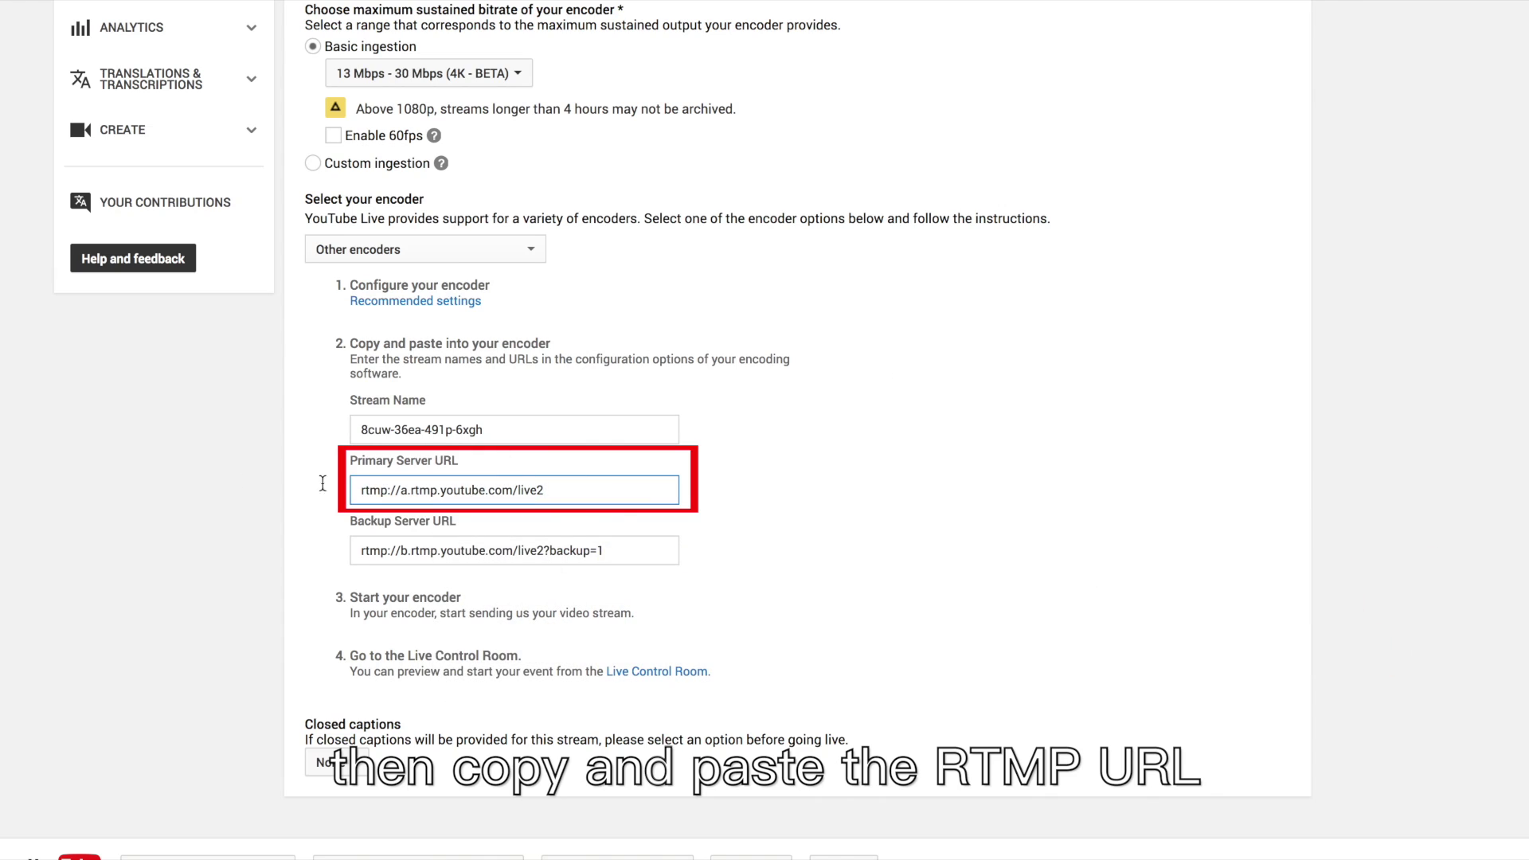
{"action": "left_click_drag", "start_coordinate": [358, 490], "coordinate": [550, 489]}
{"action": "key", "text": "super+c"}
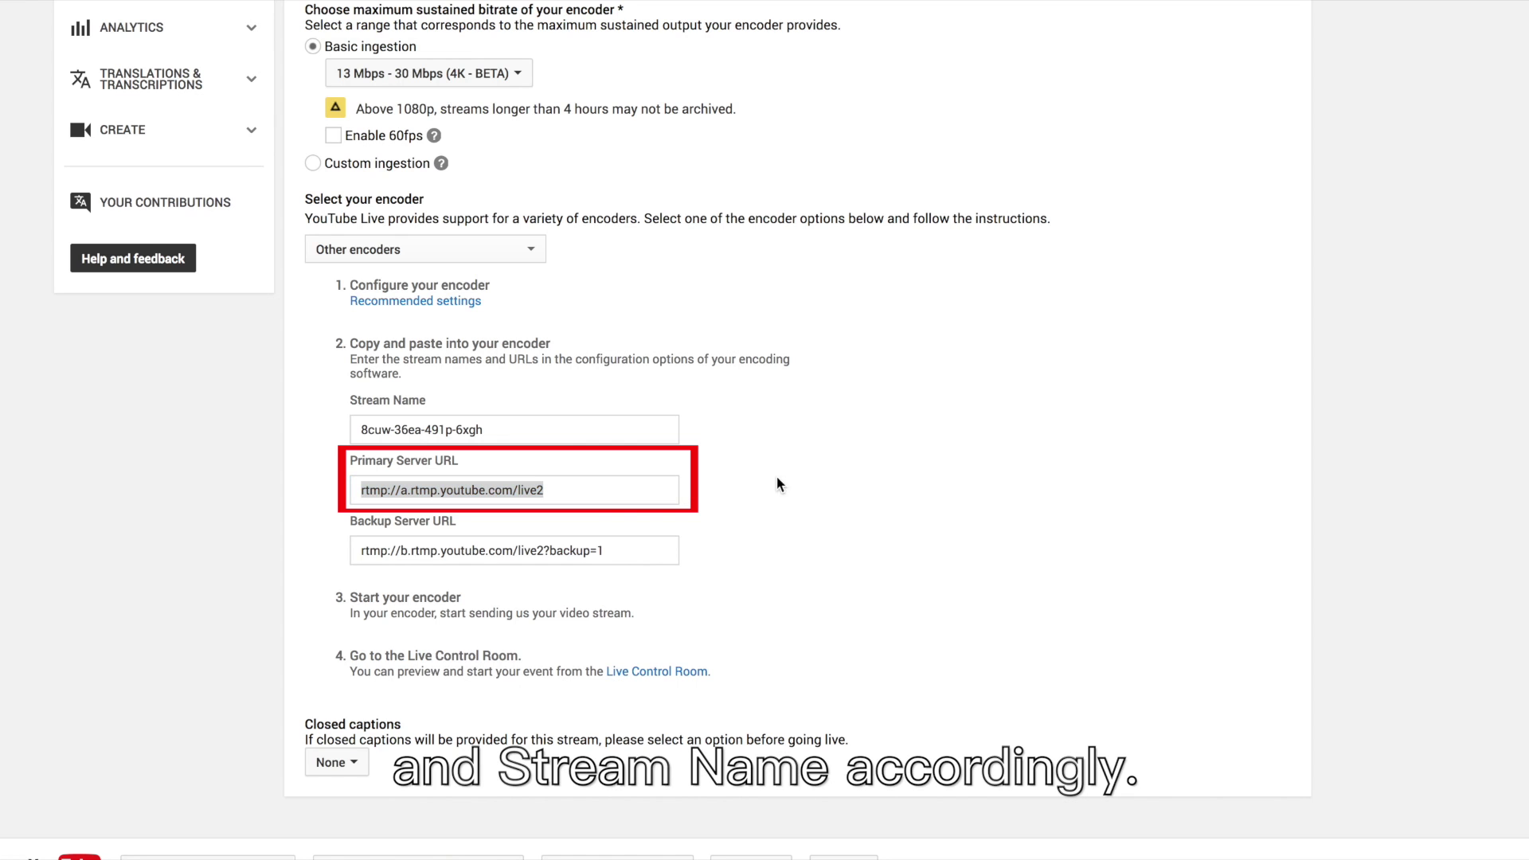
{"action": "key", "text": "super+Tab"}
{"action": "key", "text": "super+v"}
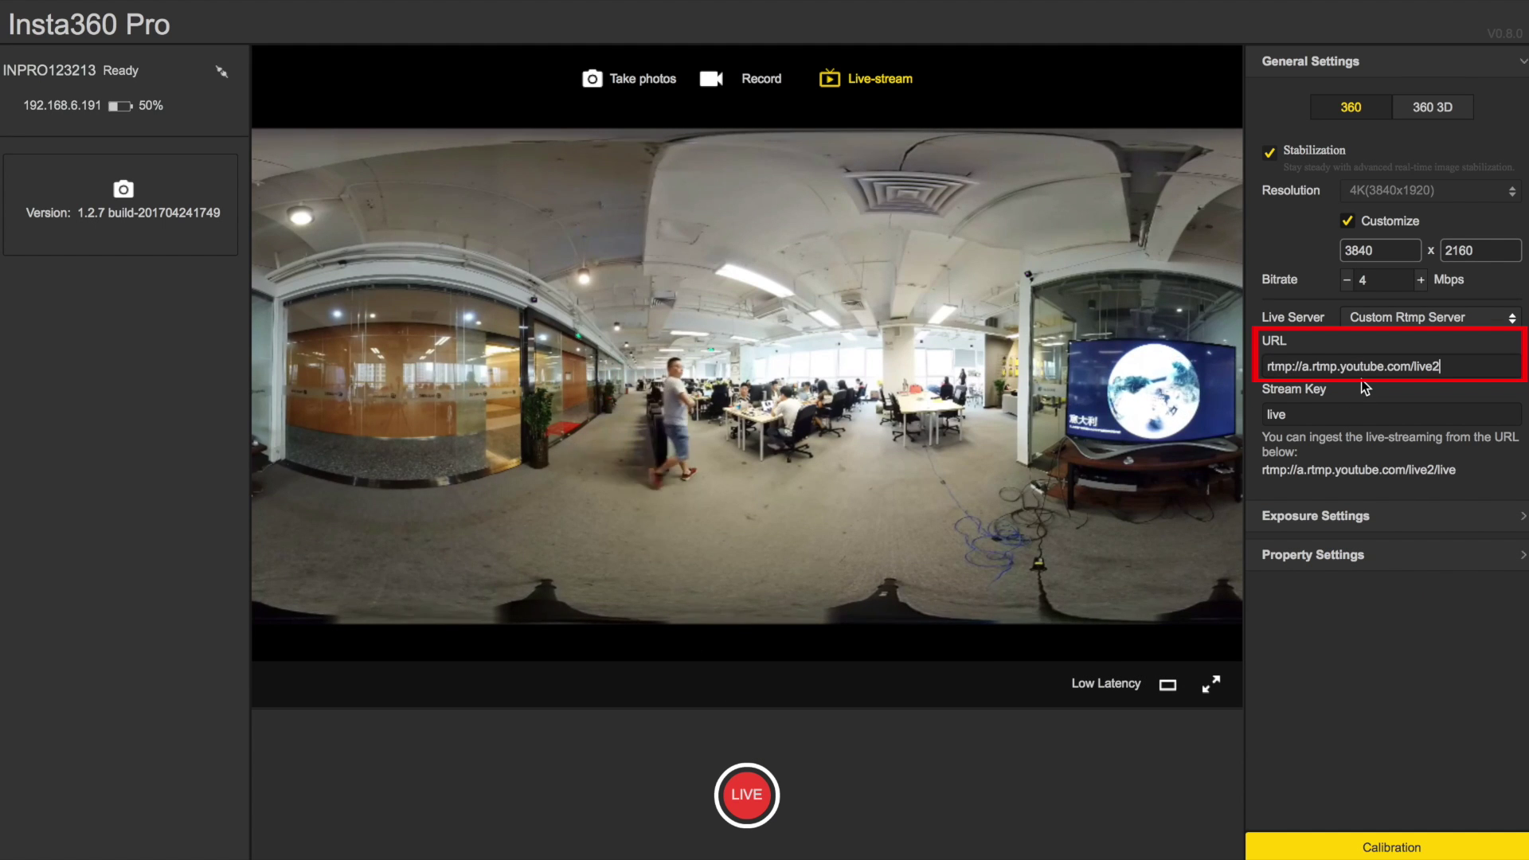
Step: Copy the stream name from the YouTube event and paste it as the Stream Key in Insta360 Pro
{"action": "key", "text": "super+Tab"}
{"action": "left_click", "coordinate": [576, 431]}
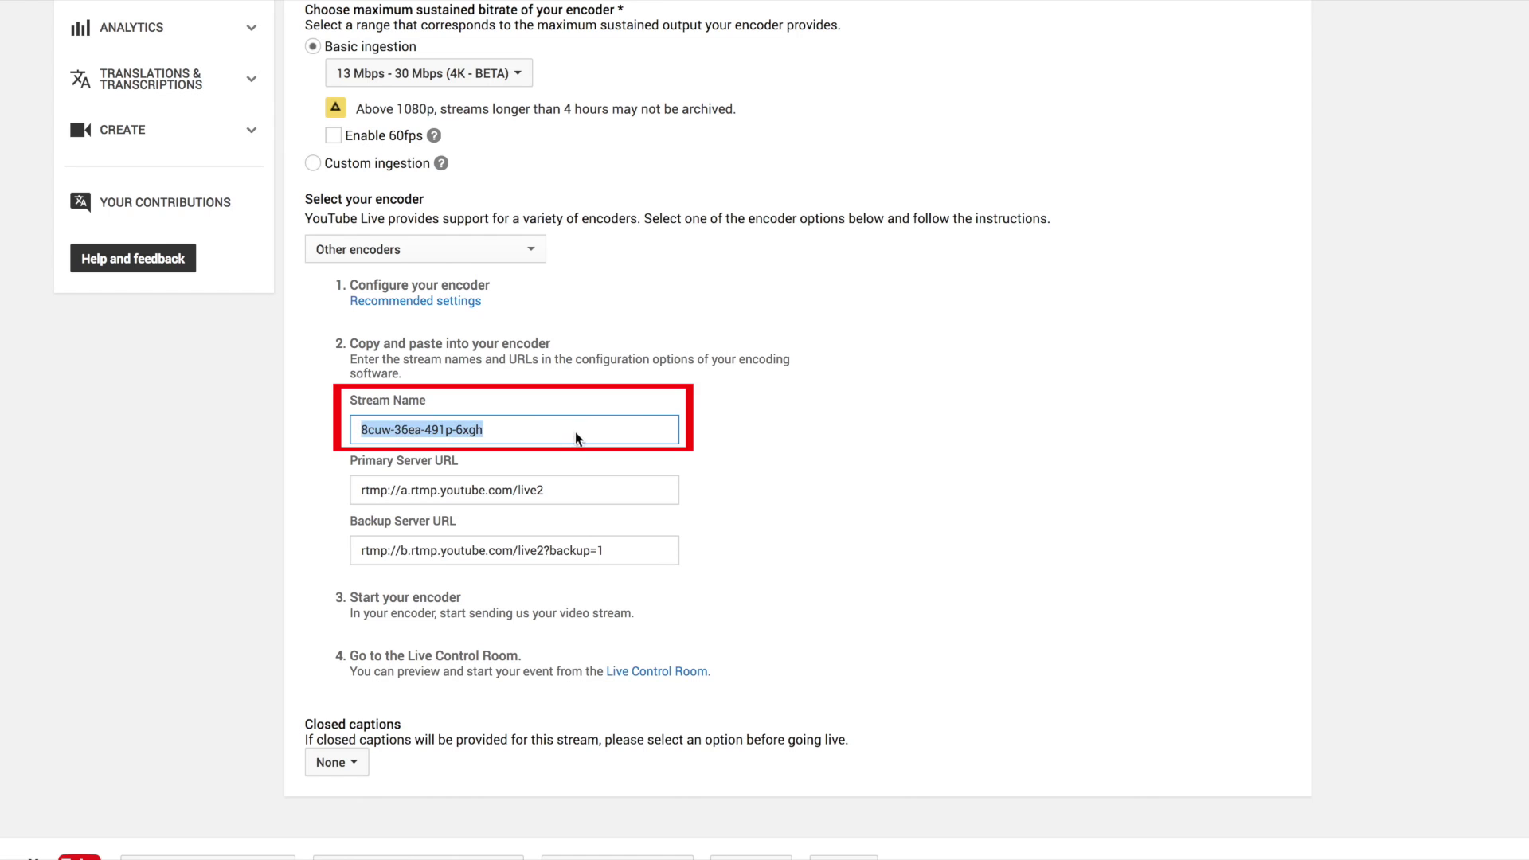
{"action": "left_click", "coordinate": [576, 431]}
{"action": "left_click_drag", "start_coordinate": [575, 432], "coordinate": [159, 430]}
{"action": "key", "text": "super+c"}
{"action": "key", "text": "super+Tab"}
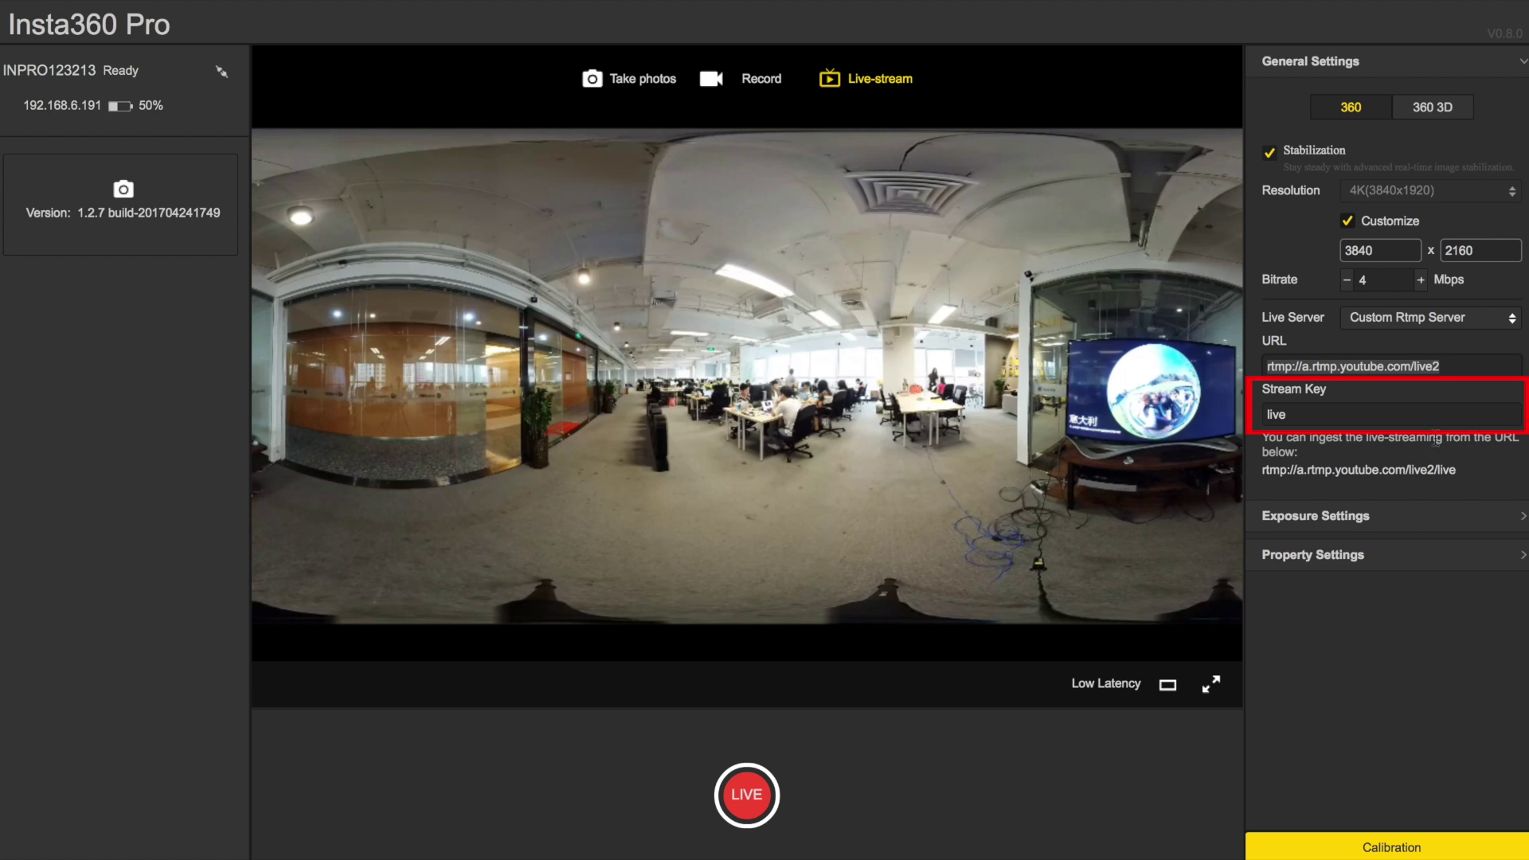
{"action": "double_click", "coordinate": [1376, 420]}
{"action": "key", "text": "super+v"}
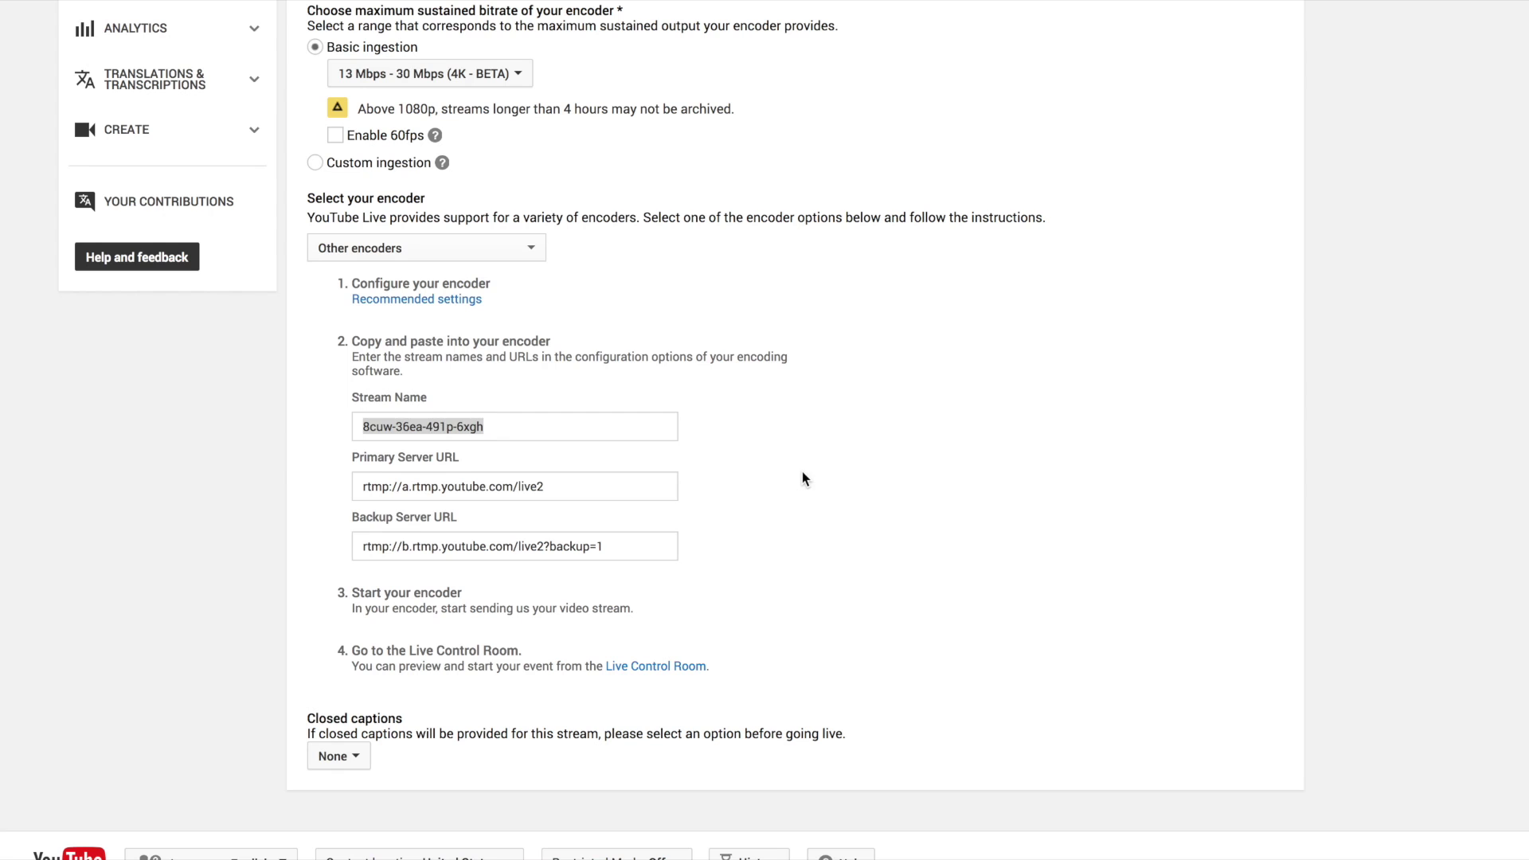
Step: Preview the Test event's incoming stream in YouTube's Live Control Room and start streaming it live
{"action": "scroll", "coordinate": [965, 539], "scroll_direction": "up", "scroll_amount": 10}
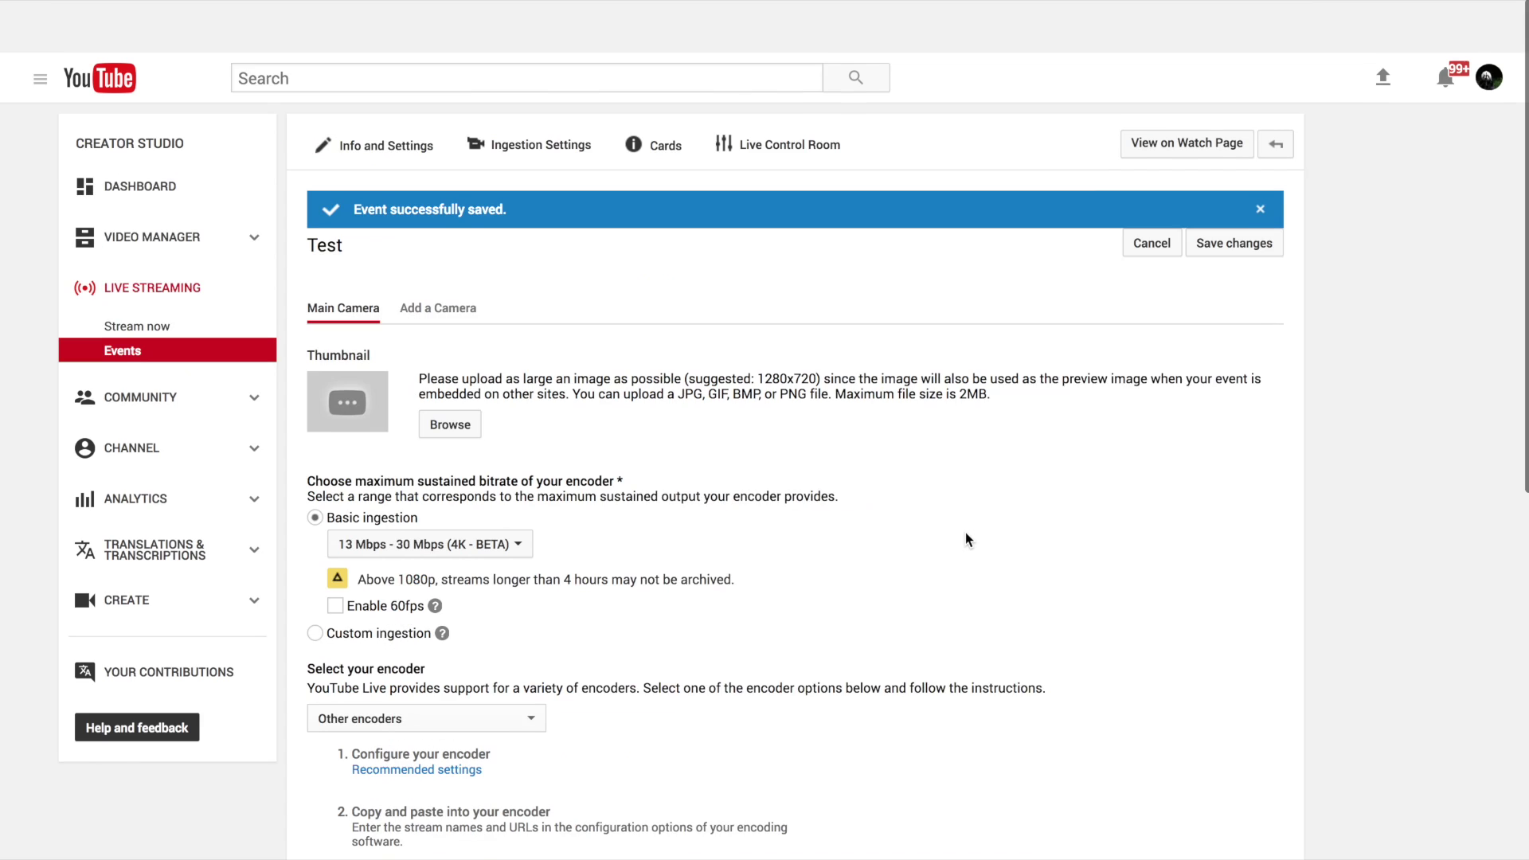
{"action": "left_click", "coordinate": [753, 103]}
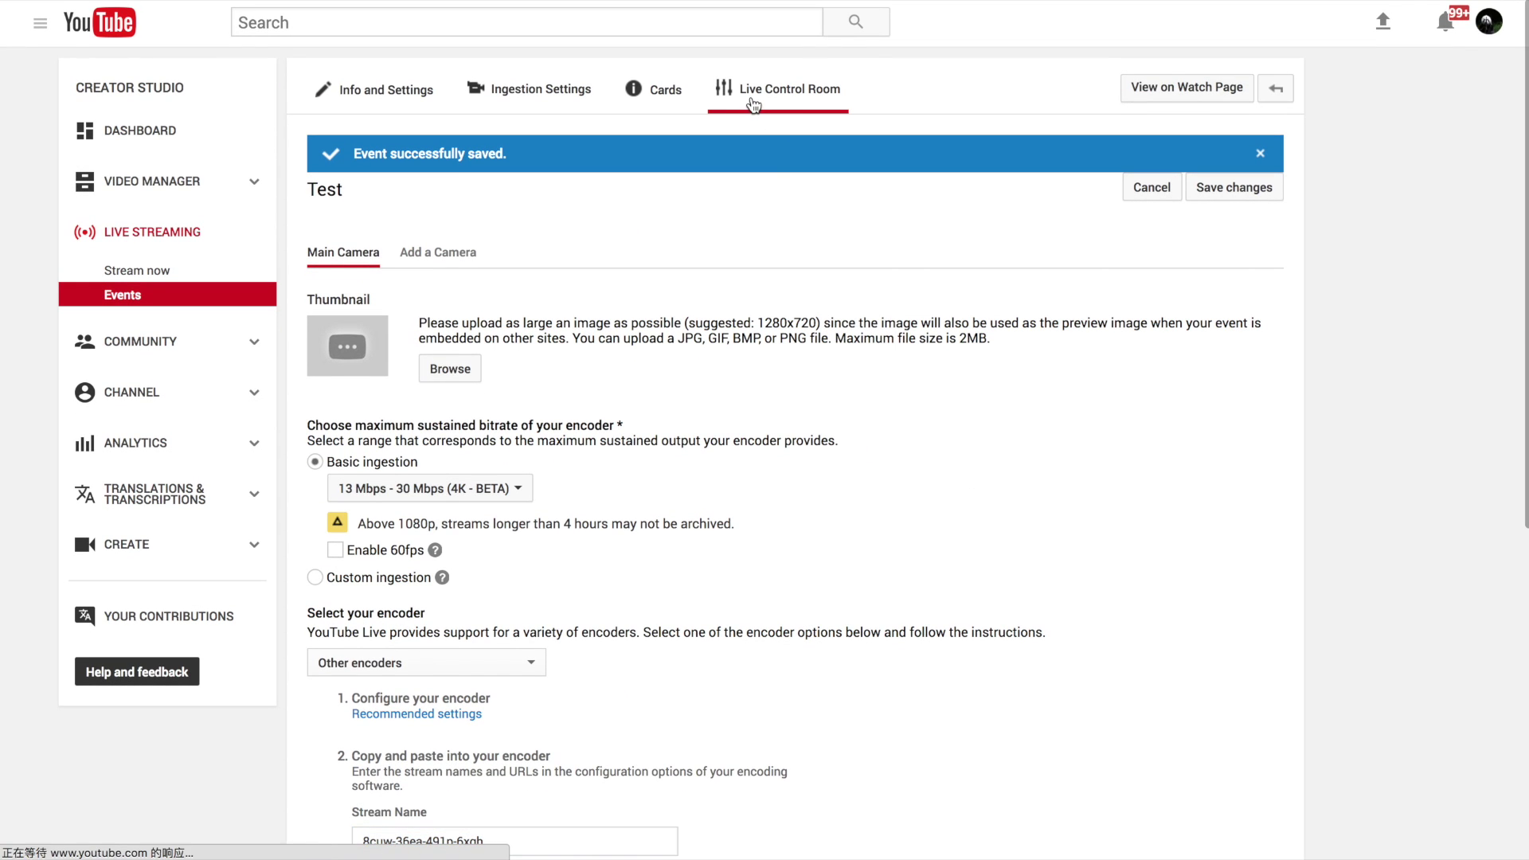
{"action": "scroll", "coordinate": [701, 338], "scroll_direction": "down", "scroll_amount": 1}
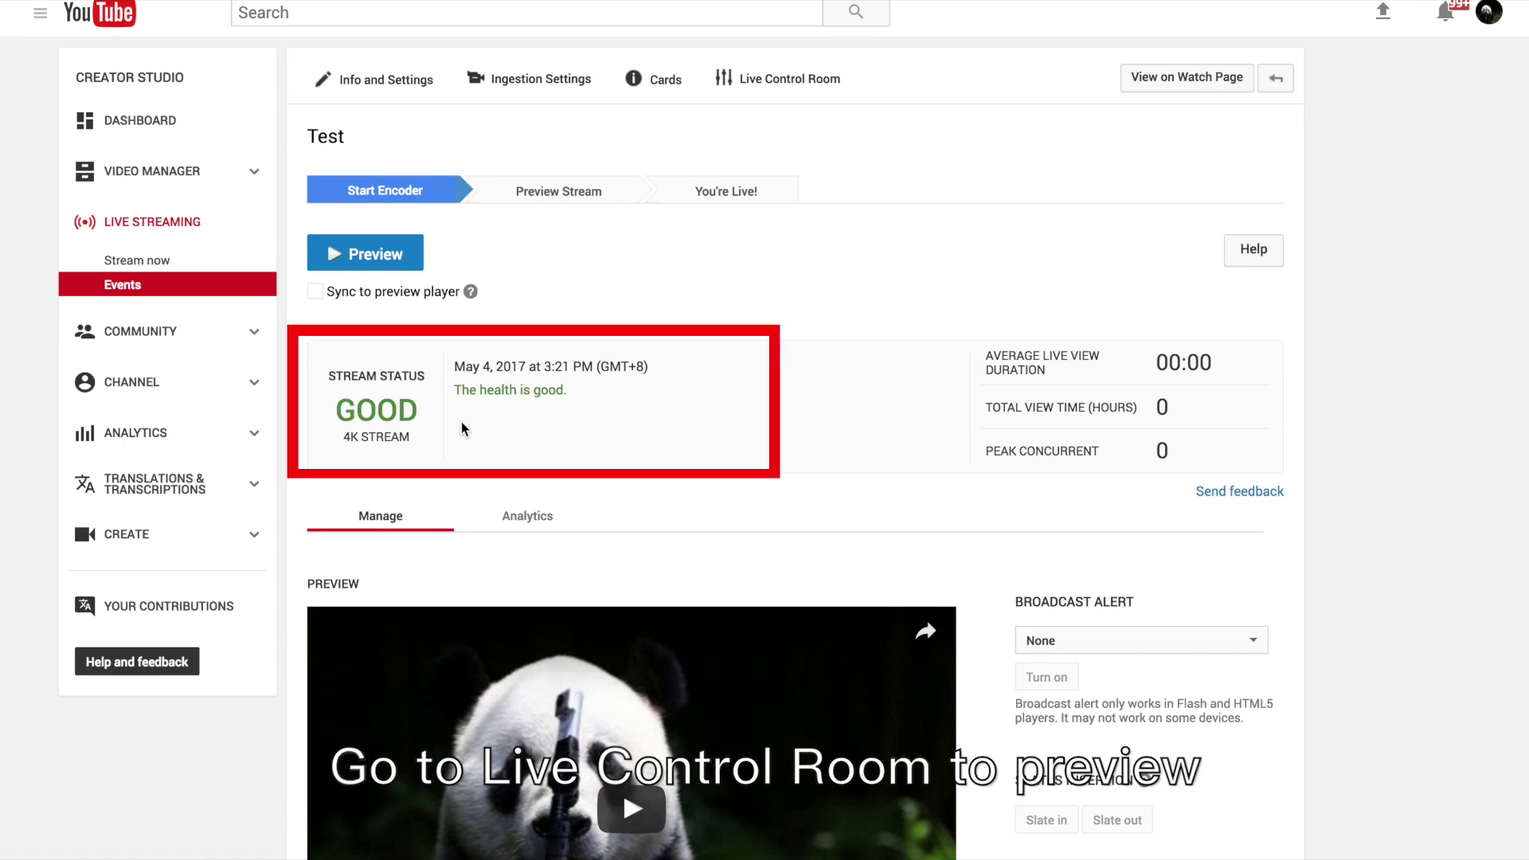
{"action": "left_click", "coordinate": [351, 255]}
{"action": "left_click", "coordinate": [991, 119]}
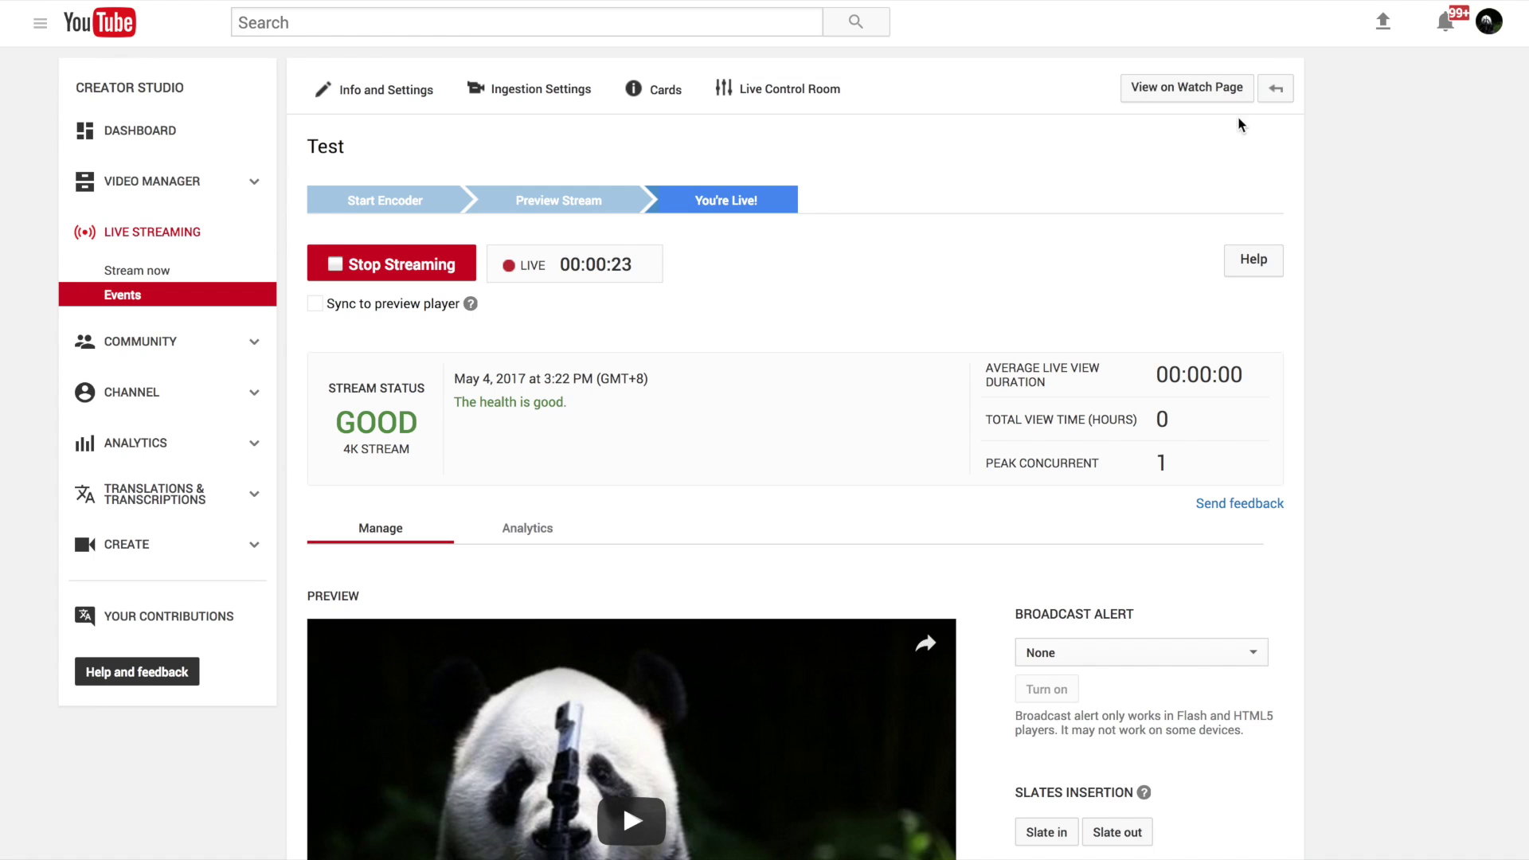
Step: Open the event's watch page and set the live 360° video's quality to 2160s (4K), looking around the scene
{"action": "left_click", "coordinate": [1197, 94]}
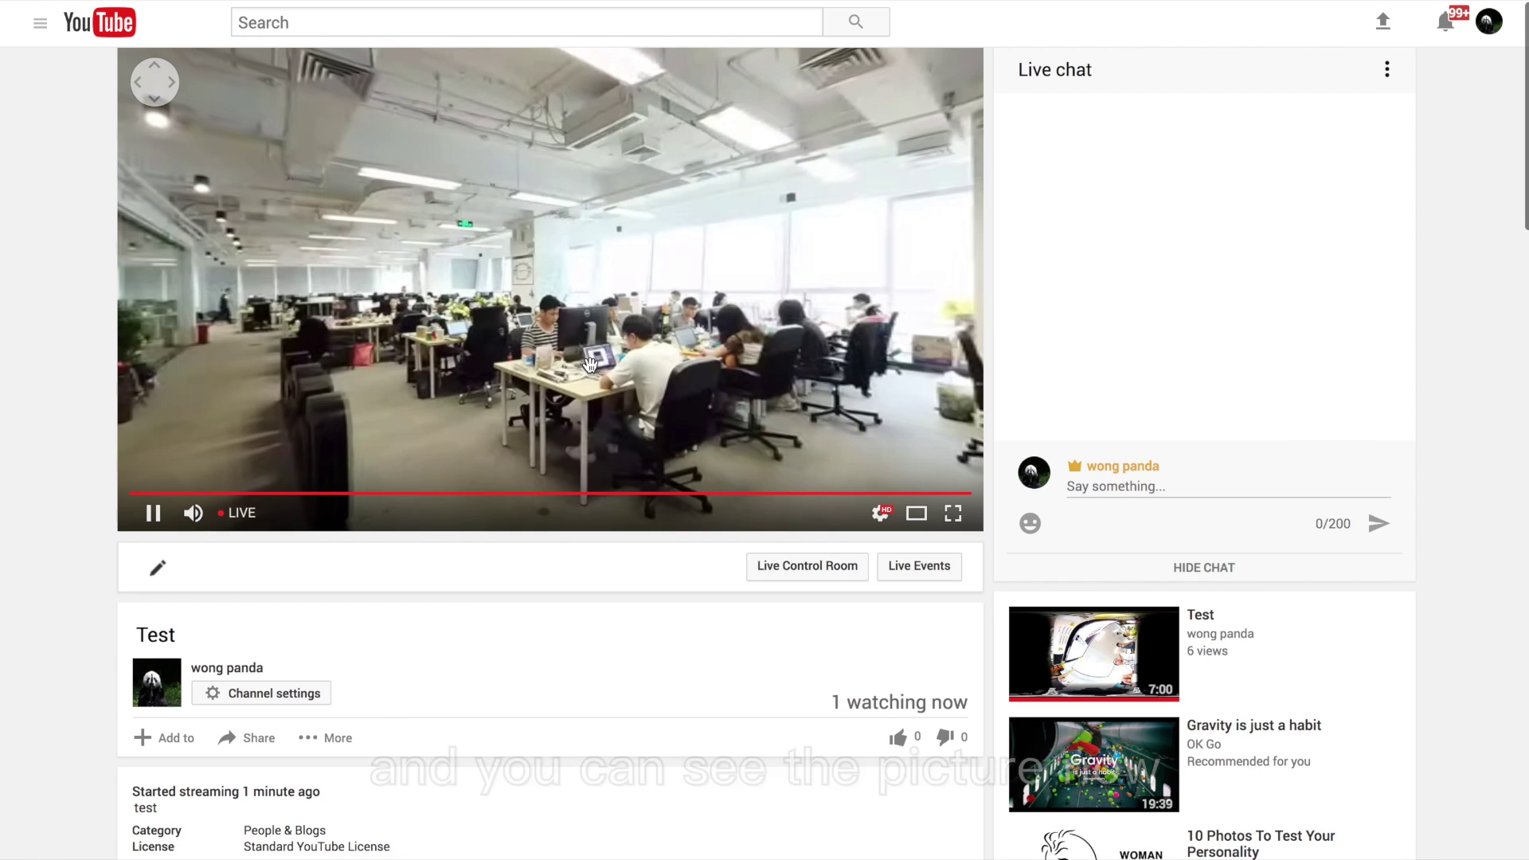
{"action": "left_click_drag", "start_coordinate": [420, 311], "coordinate": [383, 359]}
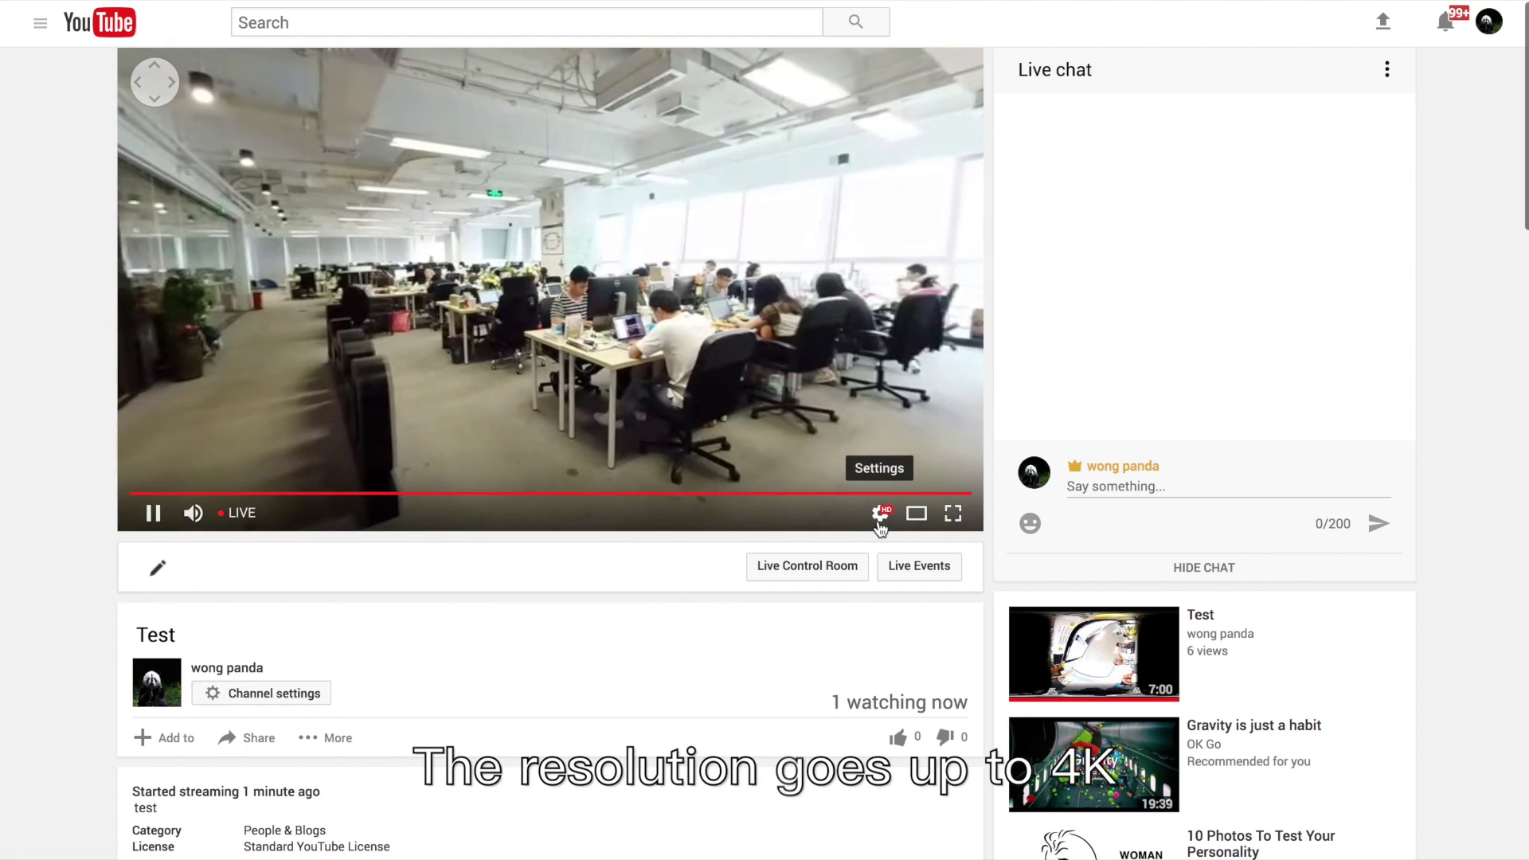
{"action": "left_click", "coordinate": [880, 513]}
{"action": "left_click", "coordinate": [896, 470]}
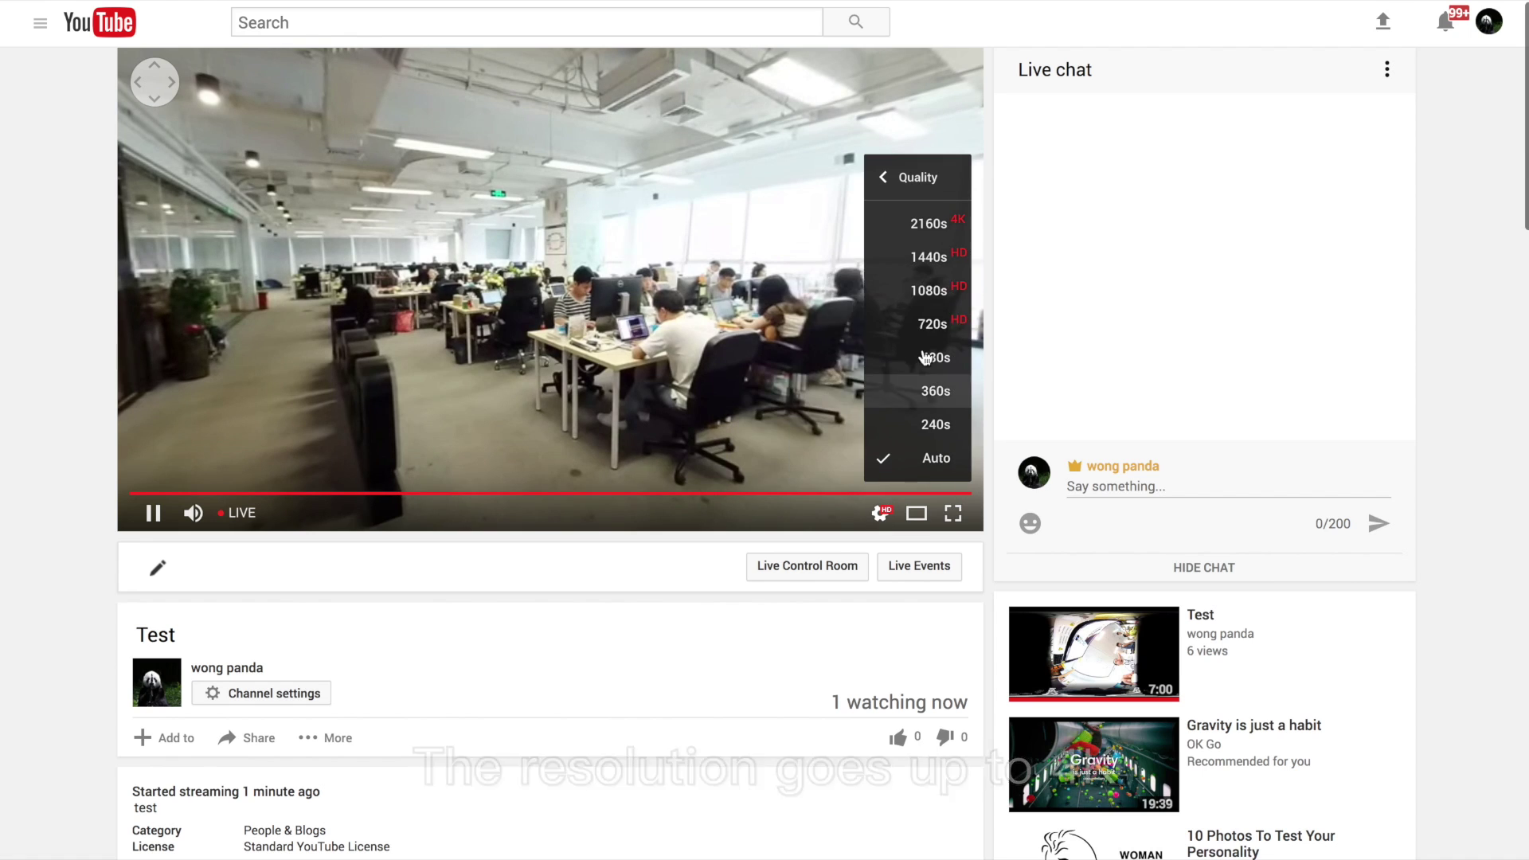
{"action": "left_click", "coordinate": [908, 227]}
{"action": "left_click_drag", "start_coordinate": [609, 330], "coordinate": [347, 371]}
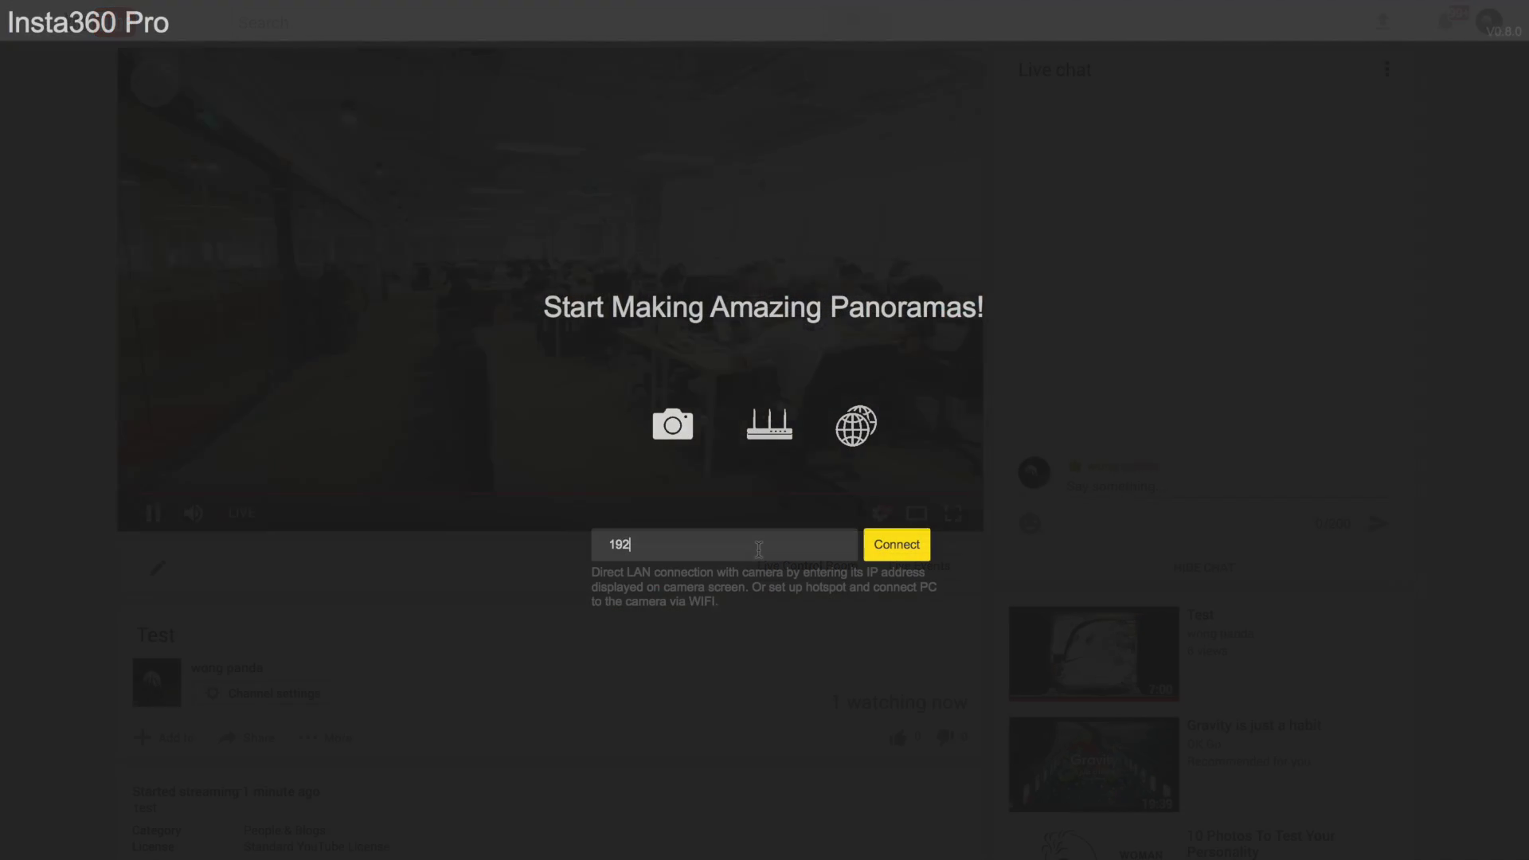
Step: Connect the Insta360 Pro software to the camera at 192.168.6.191 and show its preview in Flat mode
{"action": "type", "text": ".16"}
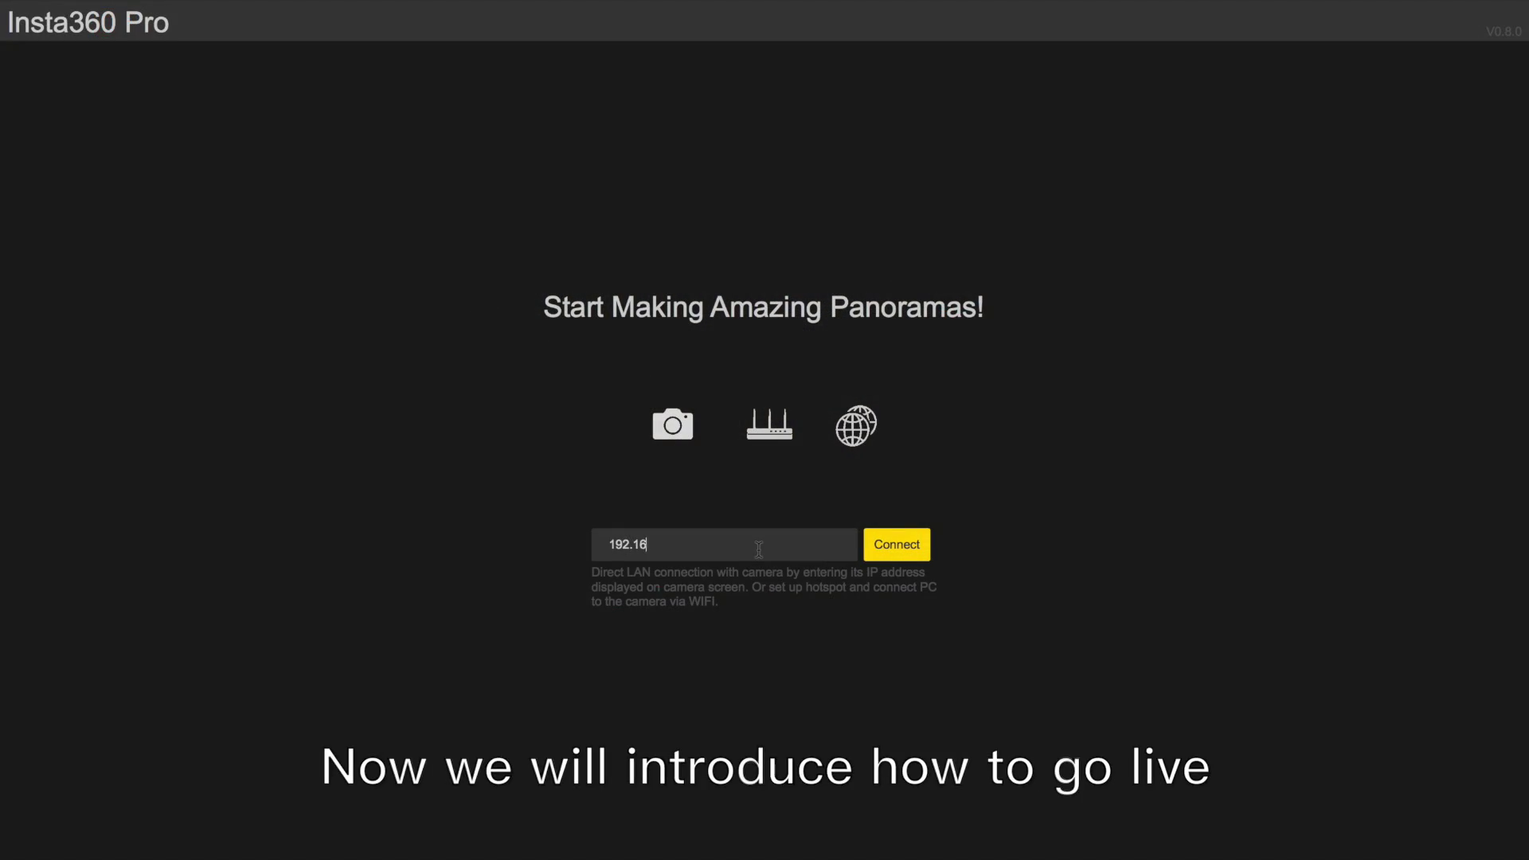
{"action": "type", "text": "8.6.191"}
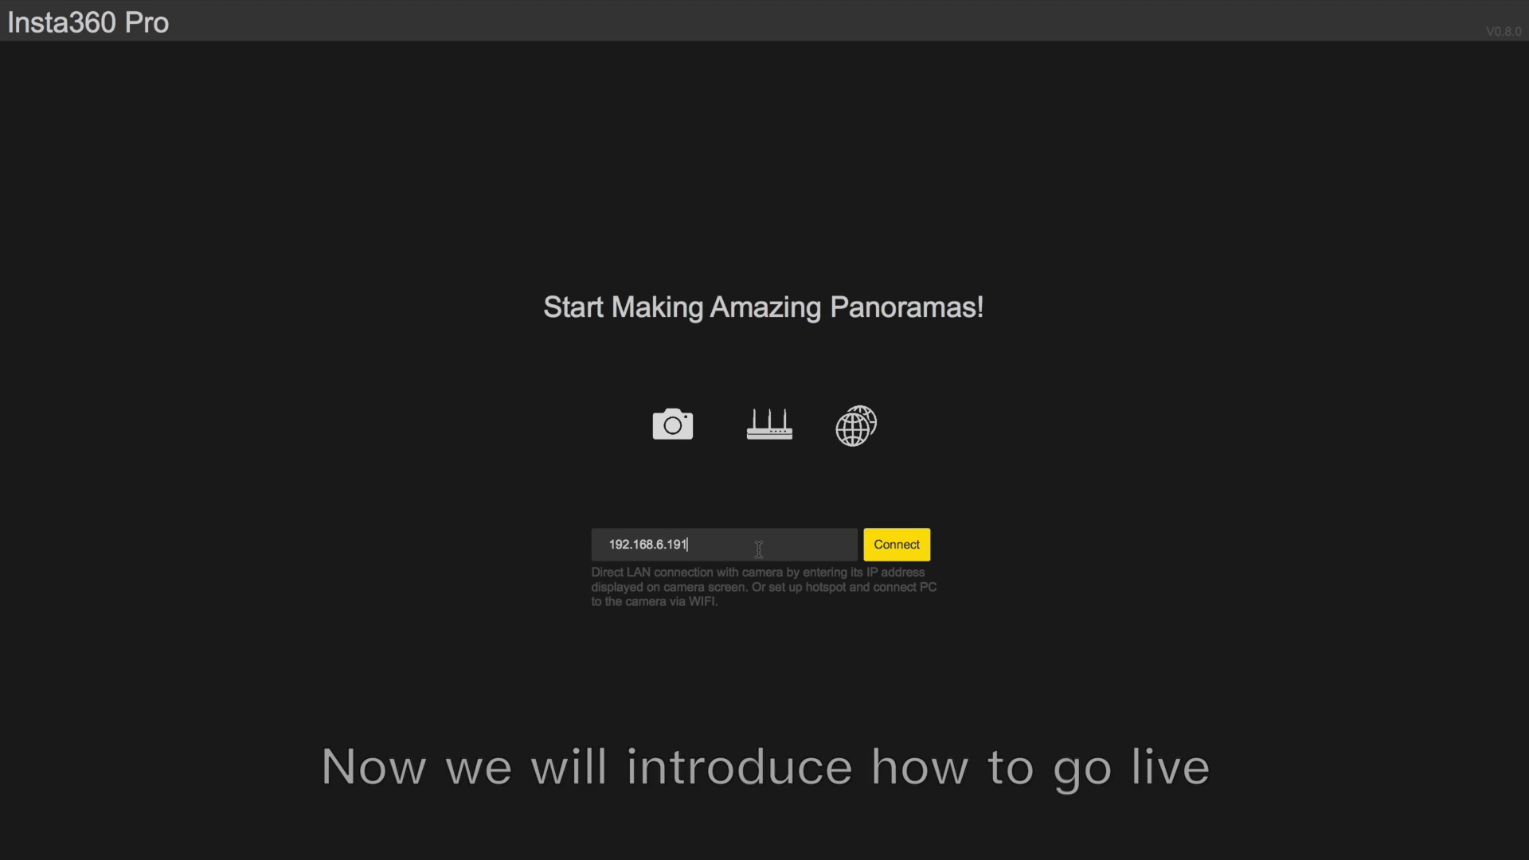
{"action": "left_click", "coordinate": [871, 545]}
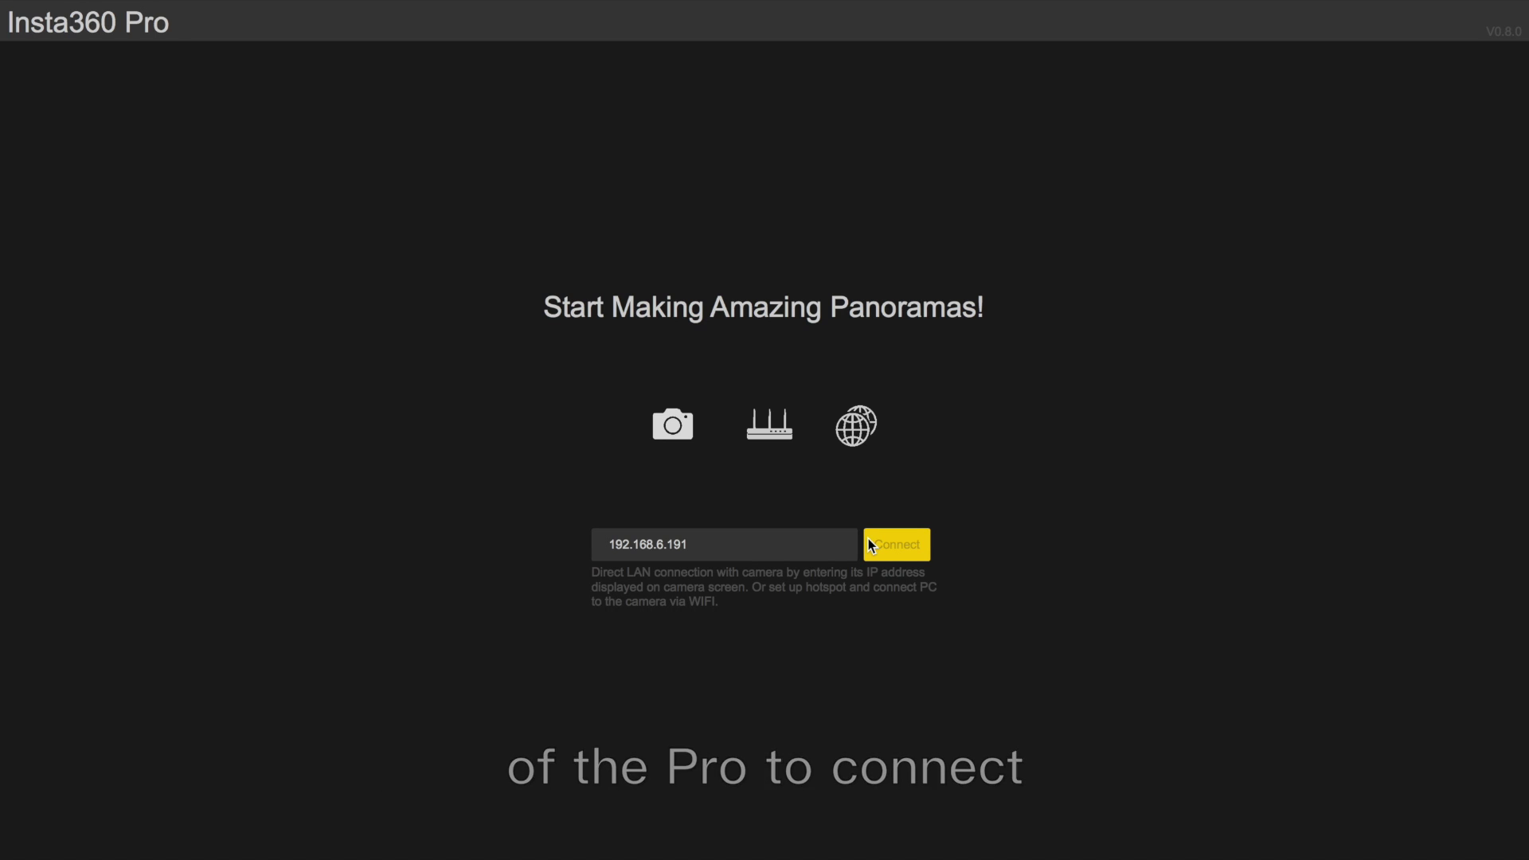
{"action": "left_click", "coordinate": [897, 545]}
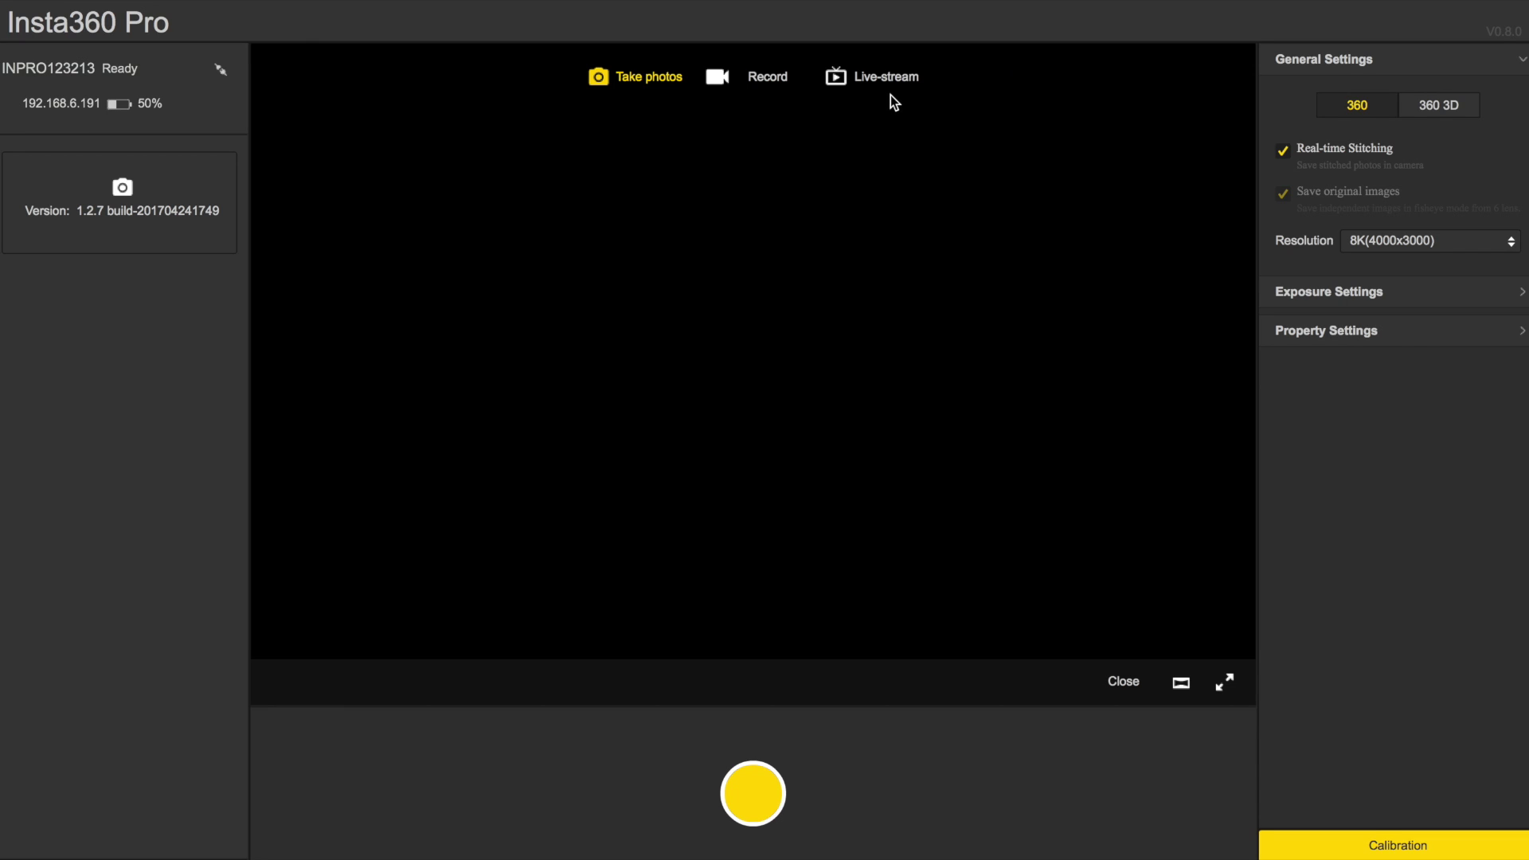
{"action": "left_click", "coordinate": [1182, 683]}
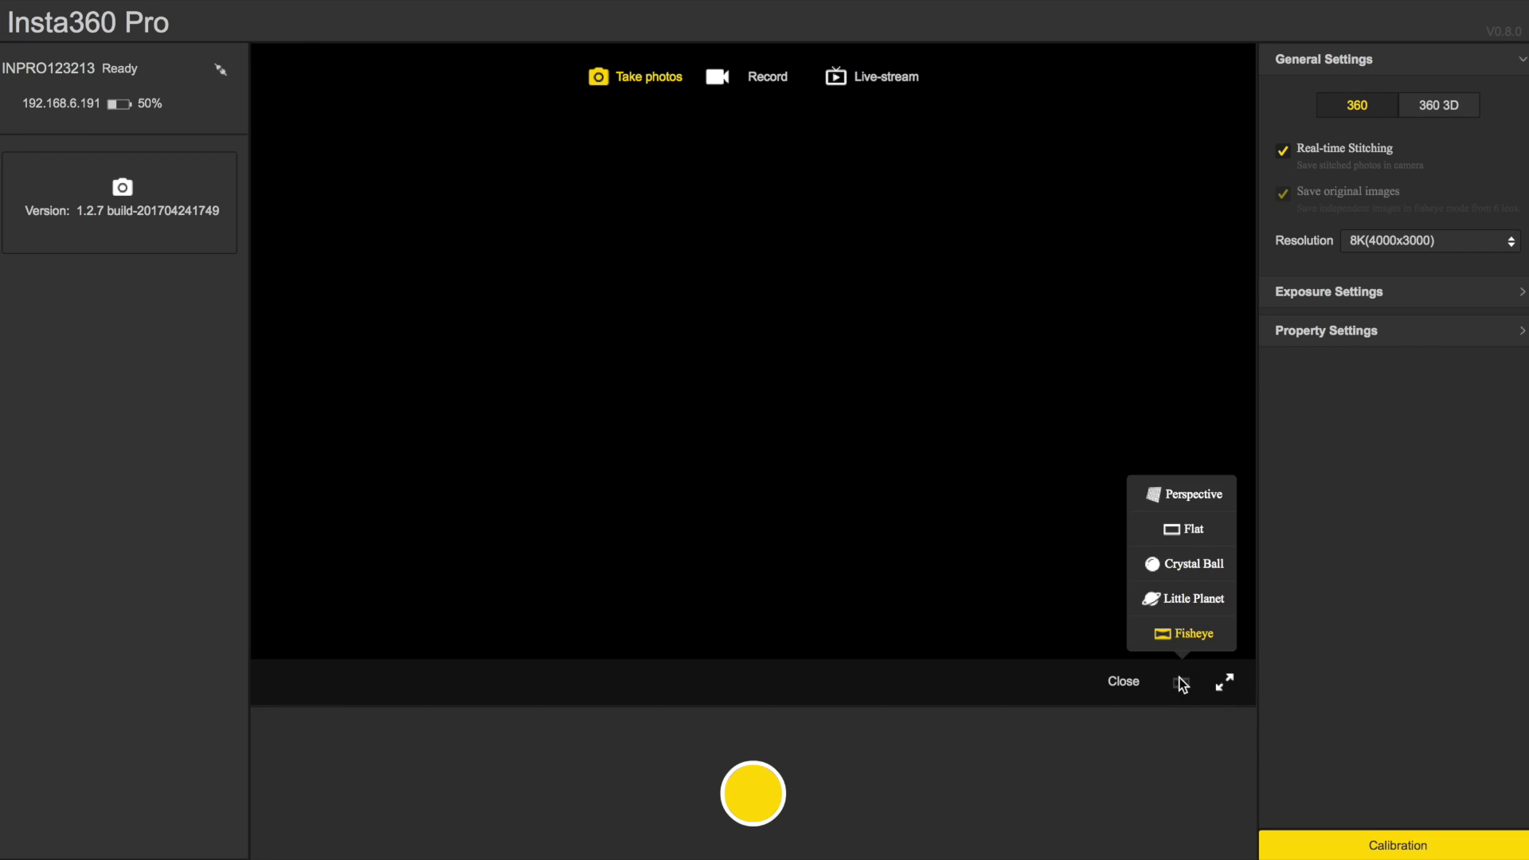
{"action": "left_click", "coordinate": [1196, 529]}
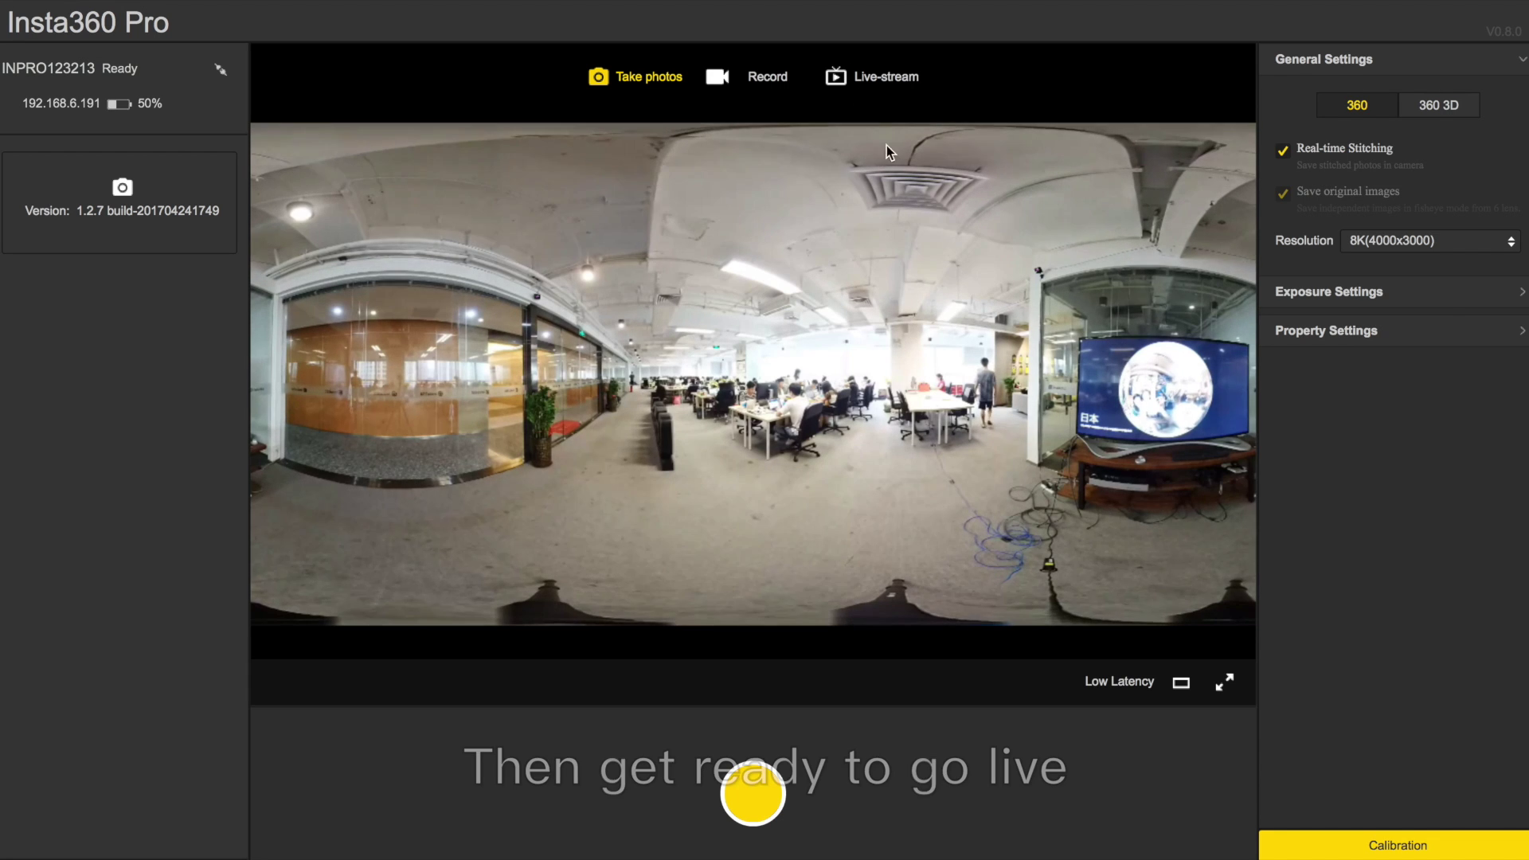
Step: Switch the camera to live-stream mode, set the Live Server to Built-in Server and select its RTMP address
{"action": "left_click", "coordinate": [873, 77]}
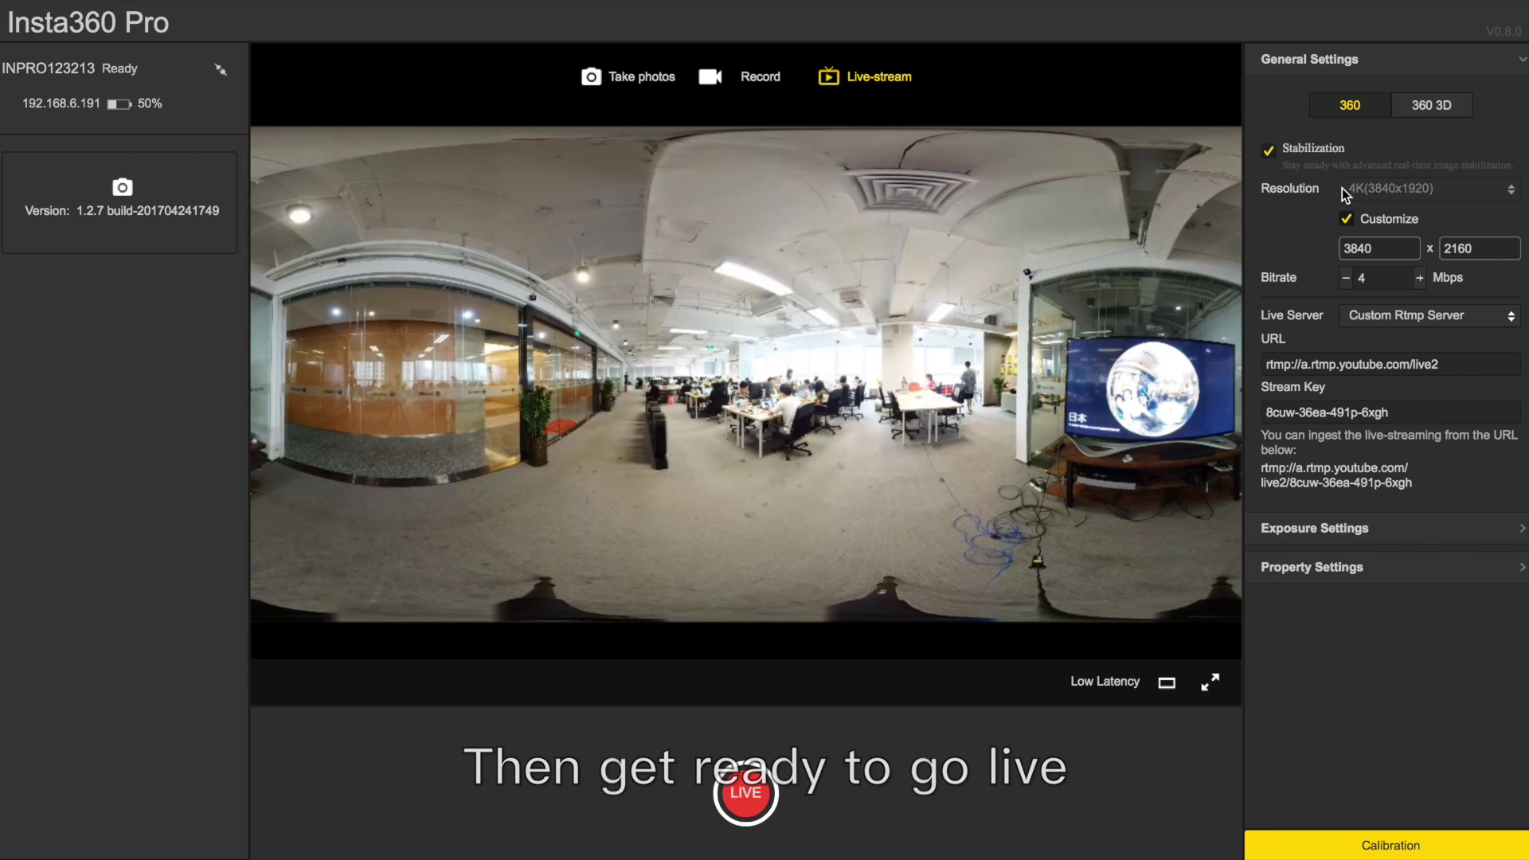
{"action": "left_click", "coordinate": [1385, 317]}
{"action": "left_click", "coordinate": [1369, 344]}
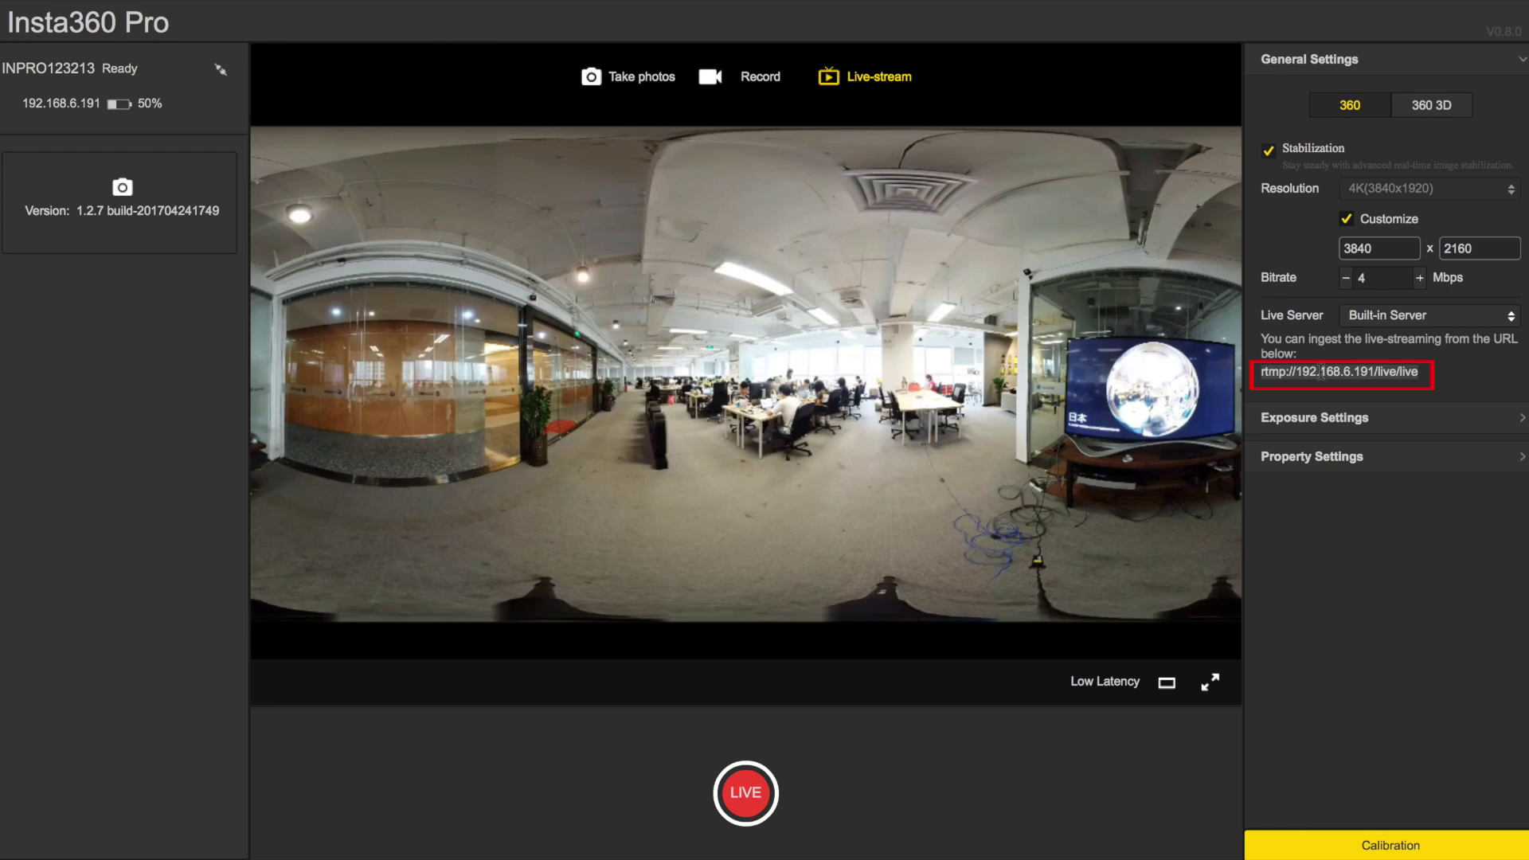
{"action": "left_click_drag", "start_coordinate": [1423, 373], "coordinate": [1048, 357]}
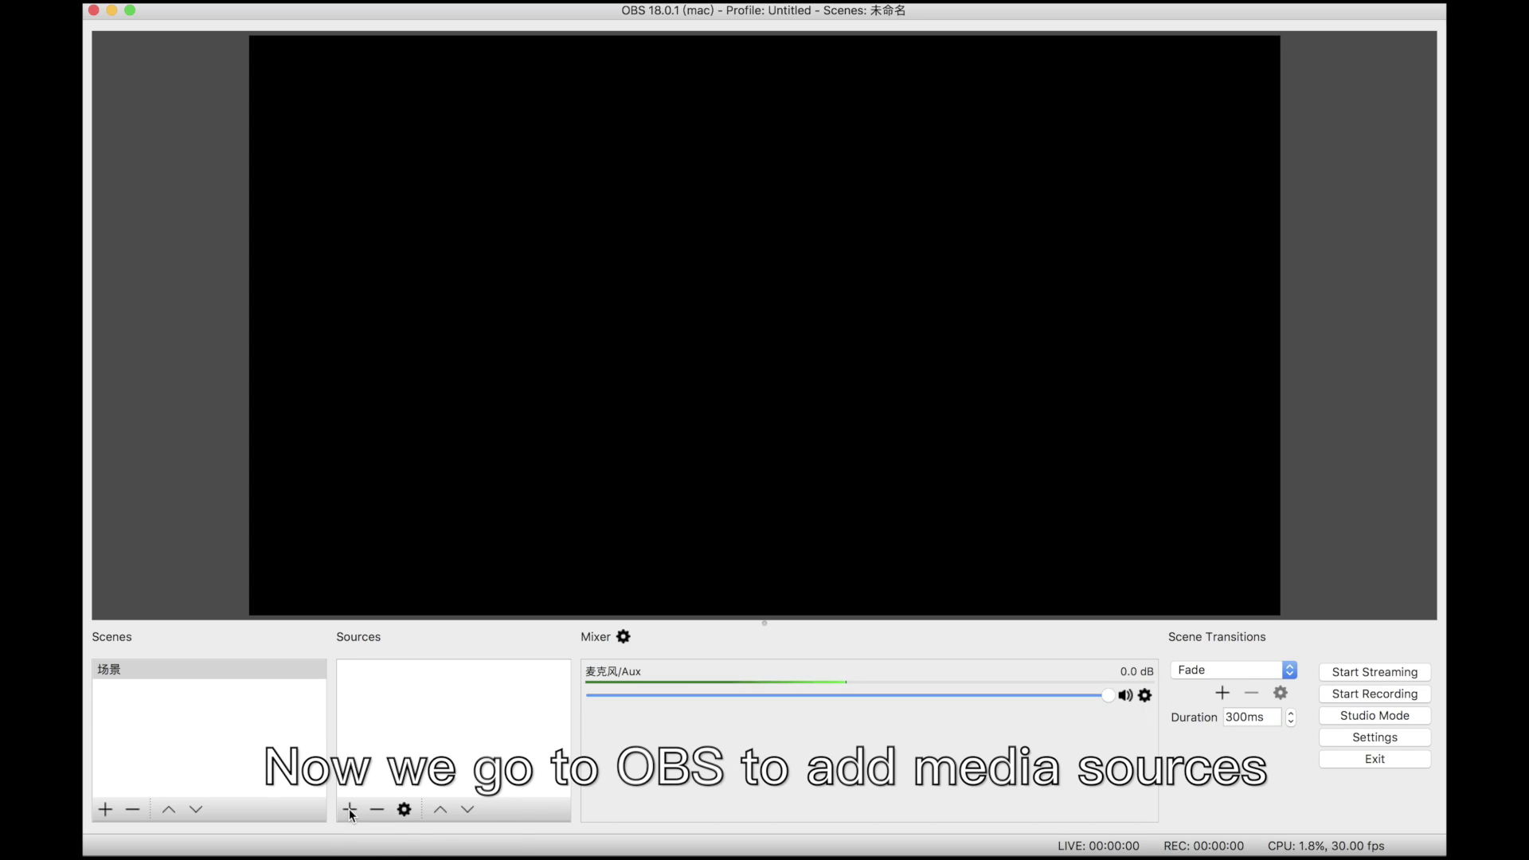
Step: Switch to OBS and add a media source named Insta360 Pro to the scene
{"action": "left_click", "coordinate": [350, 810]}
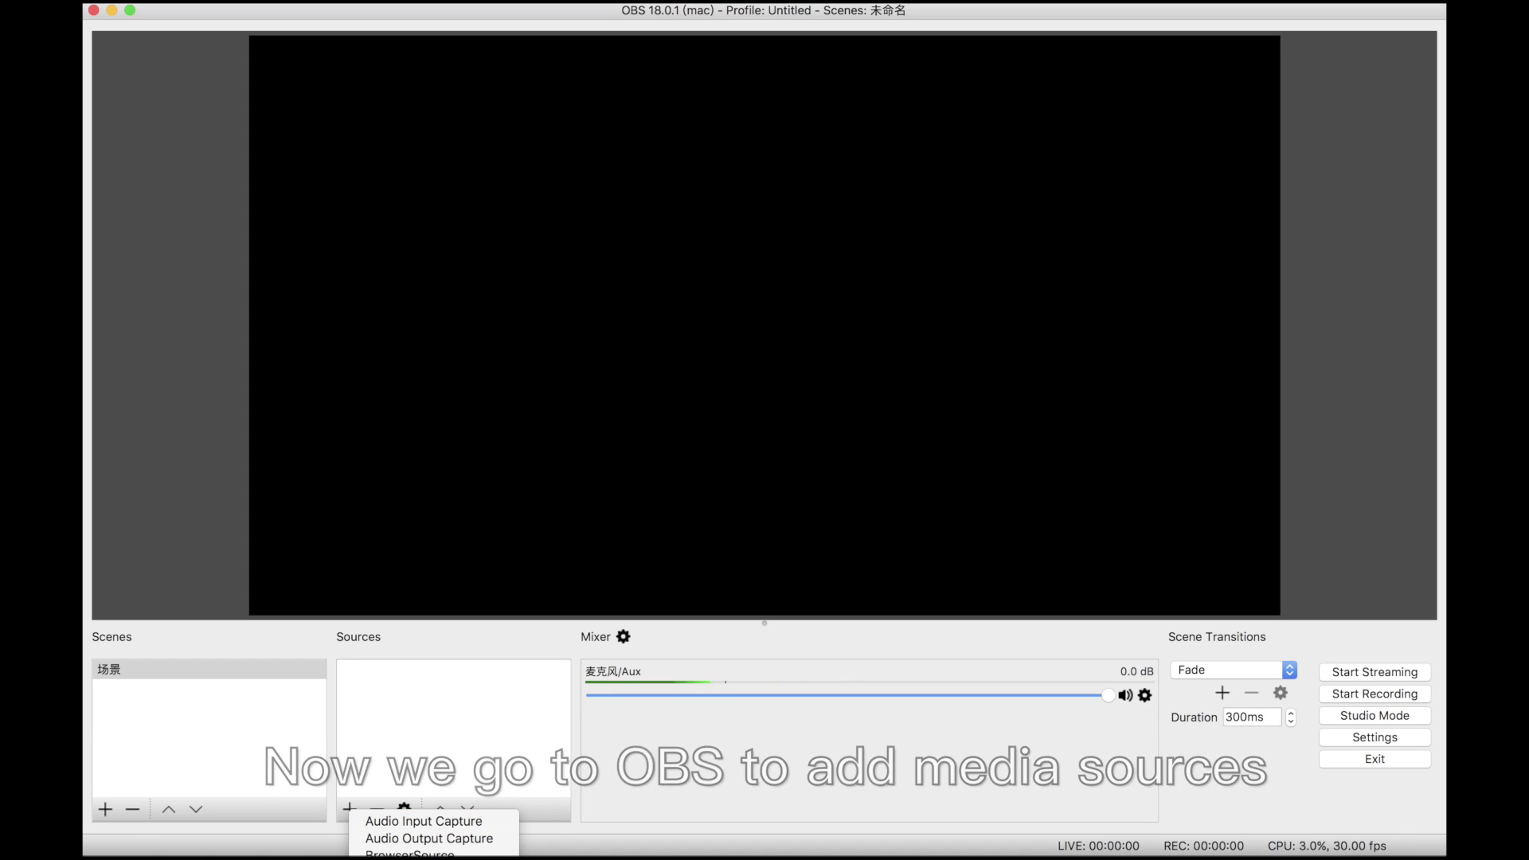
{"action": "left_click", "coordinate": [414, 854]}
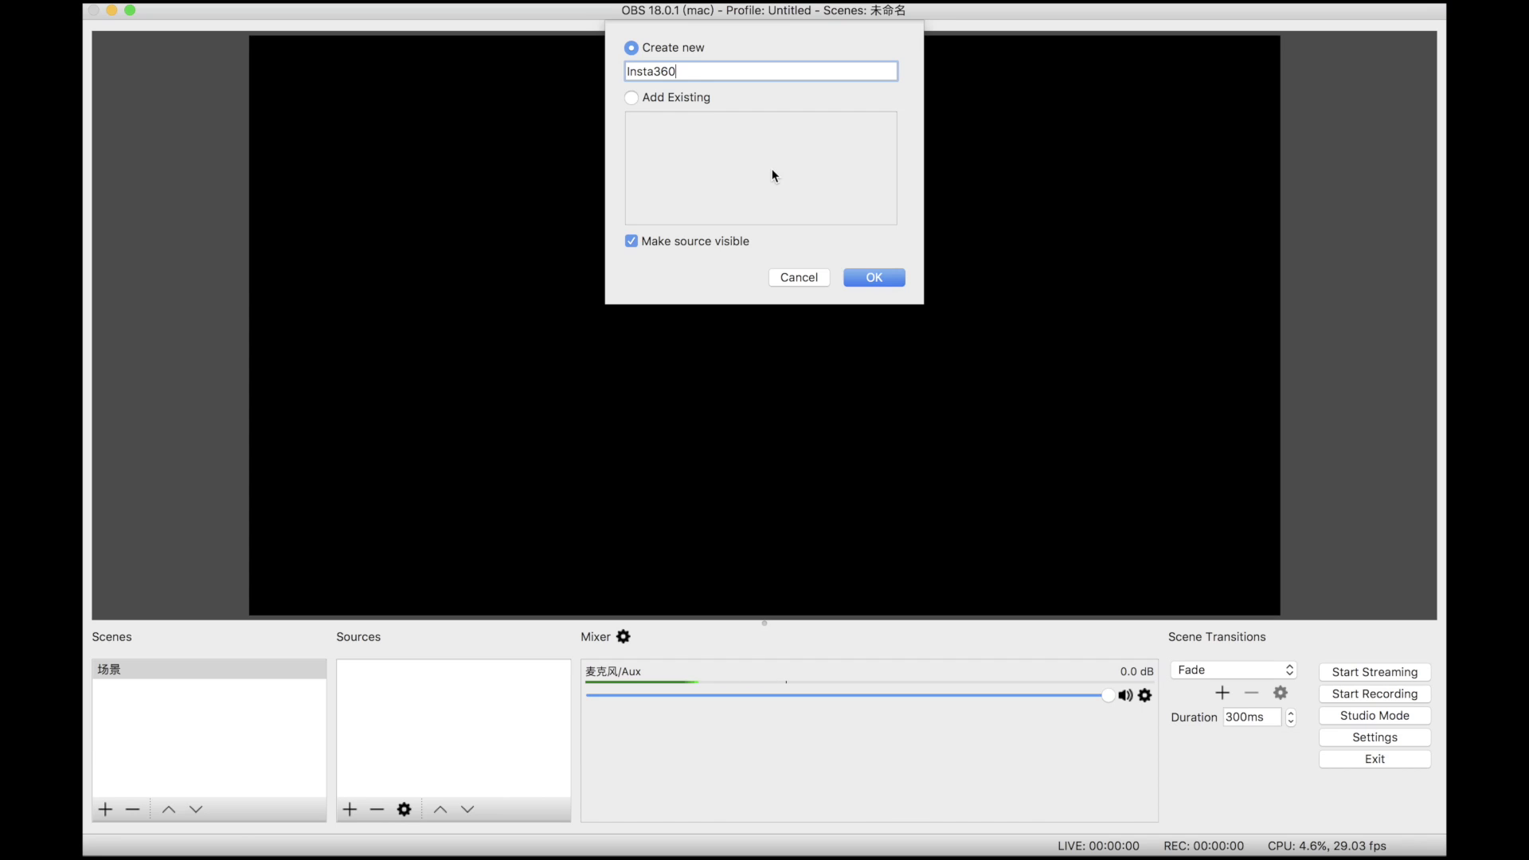
{"action": "left_click", "coordinate": [884, 281]}
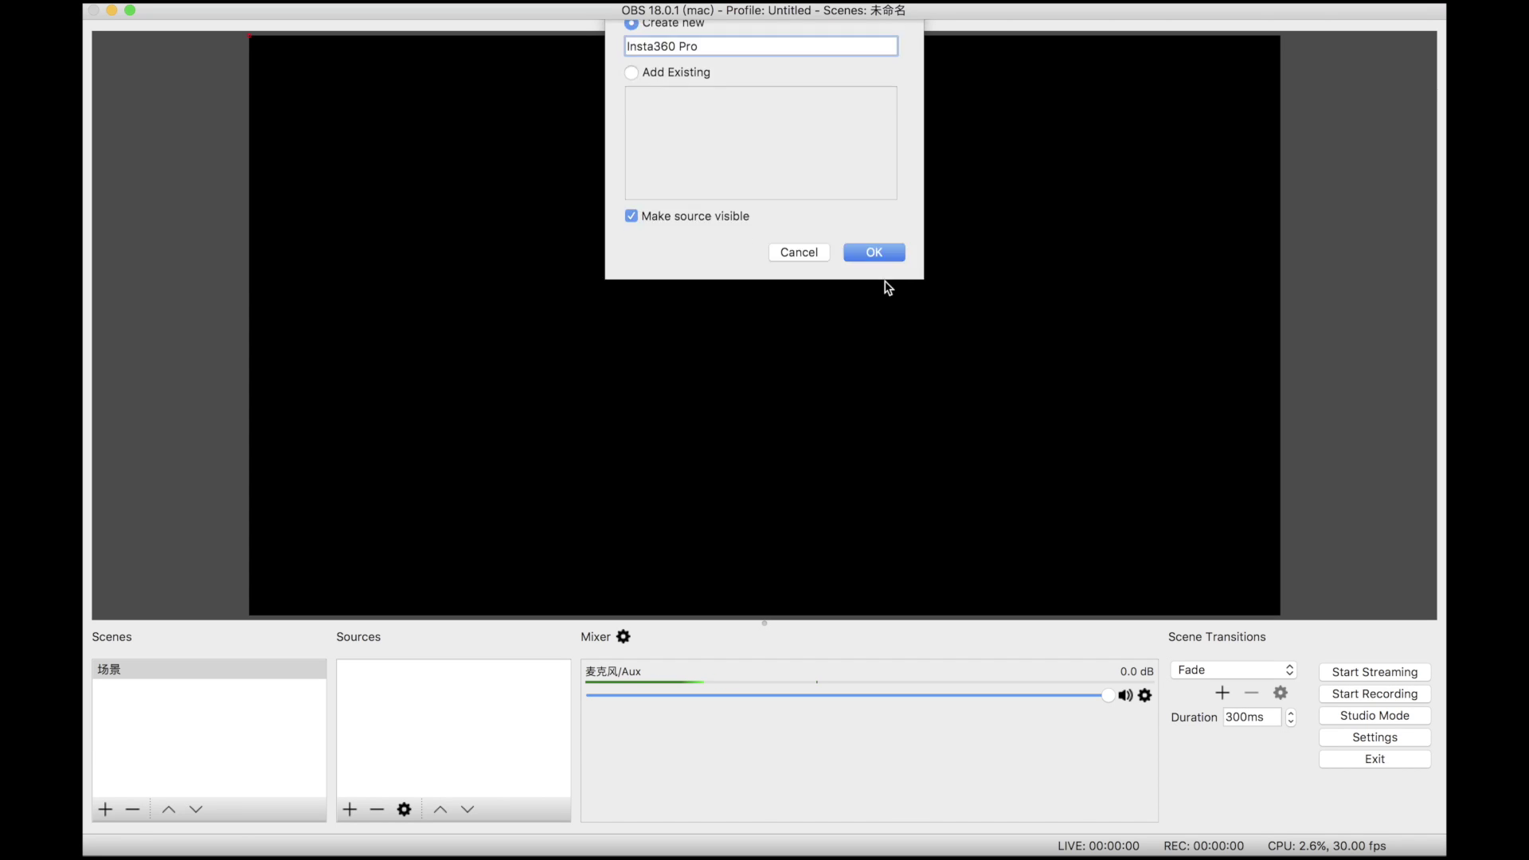
{"action": "left_click_drag", "start_coordinate": [687, 162], "coordinate": [682, 105]}
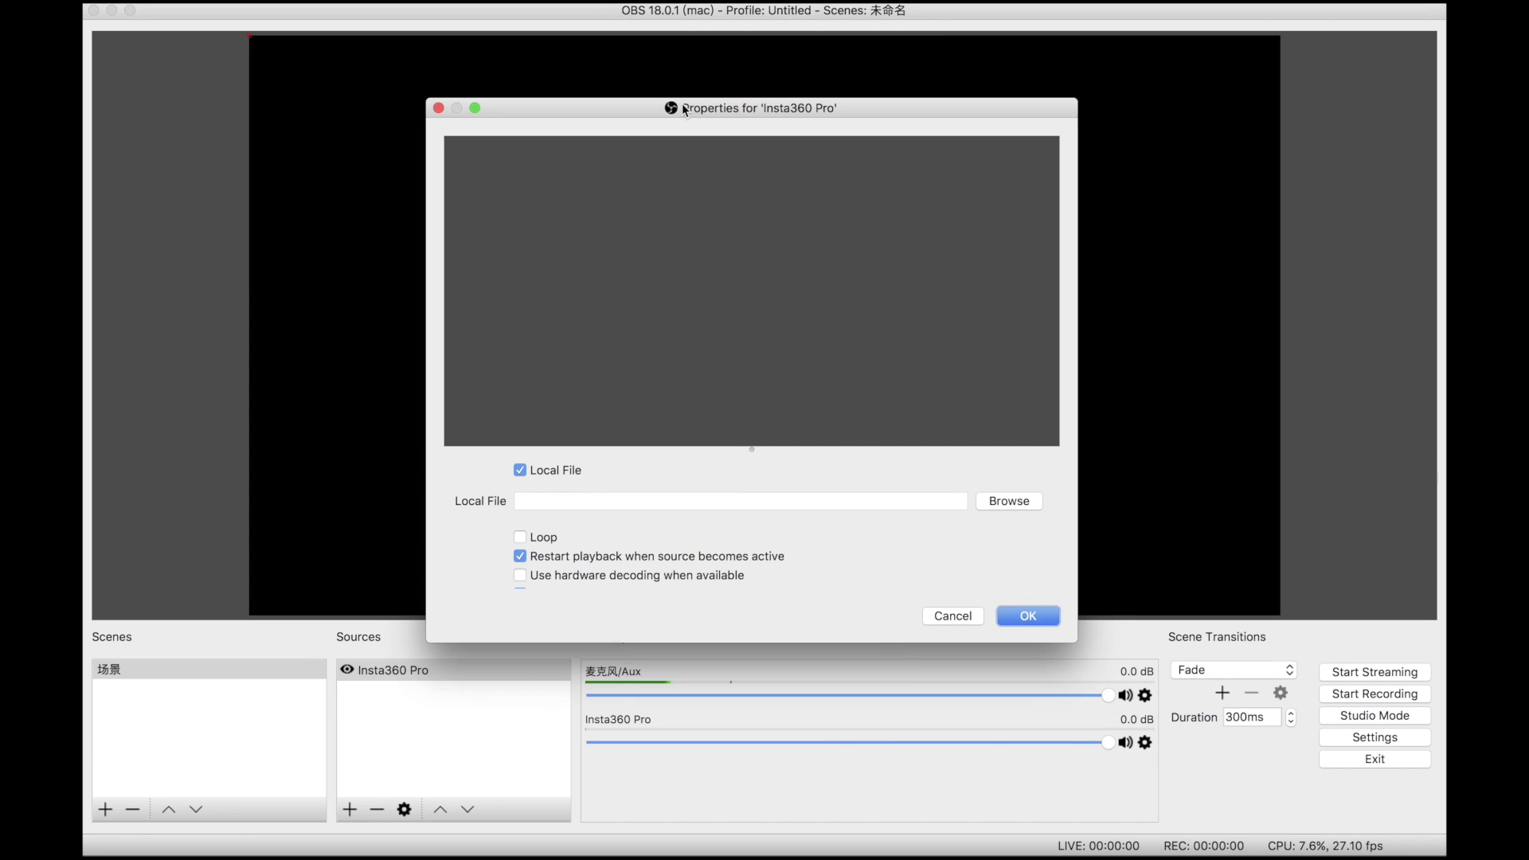
Step: Turn off Local File for the Insta360 Pro source and set its input to rtmp://192.168.6.191/live/live
{"action": "left_click", "coordinate": [537, 462]}
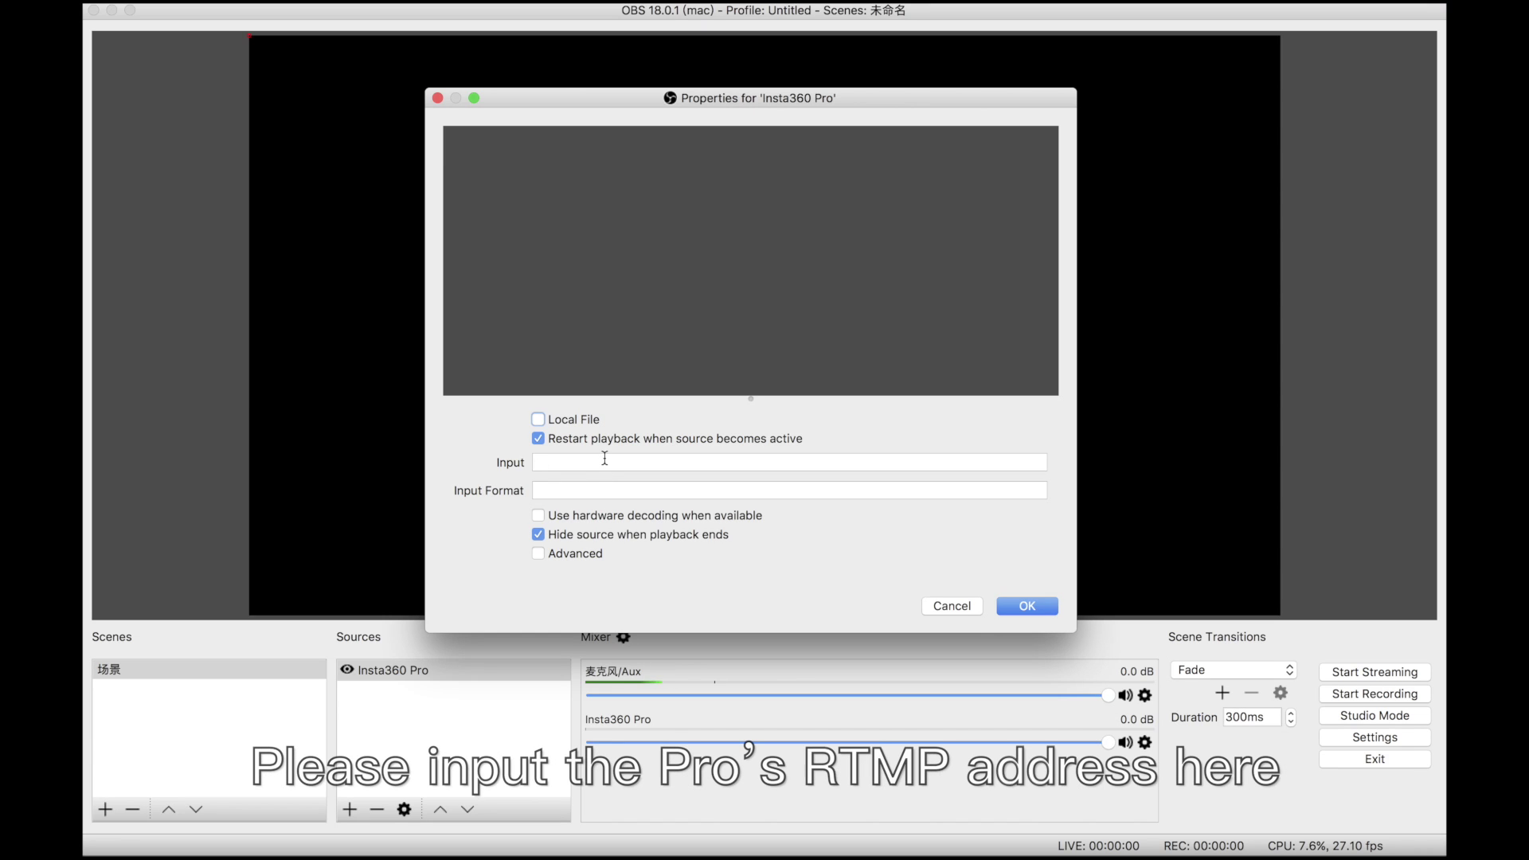
{"action": "left_click", "coordinate": [604, 460]}
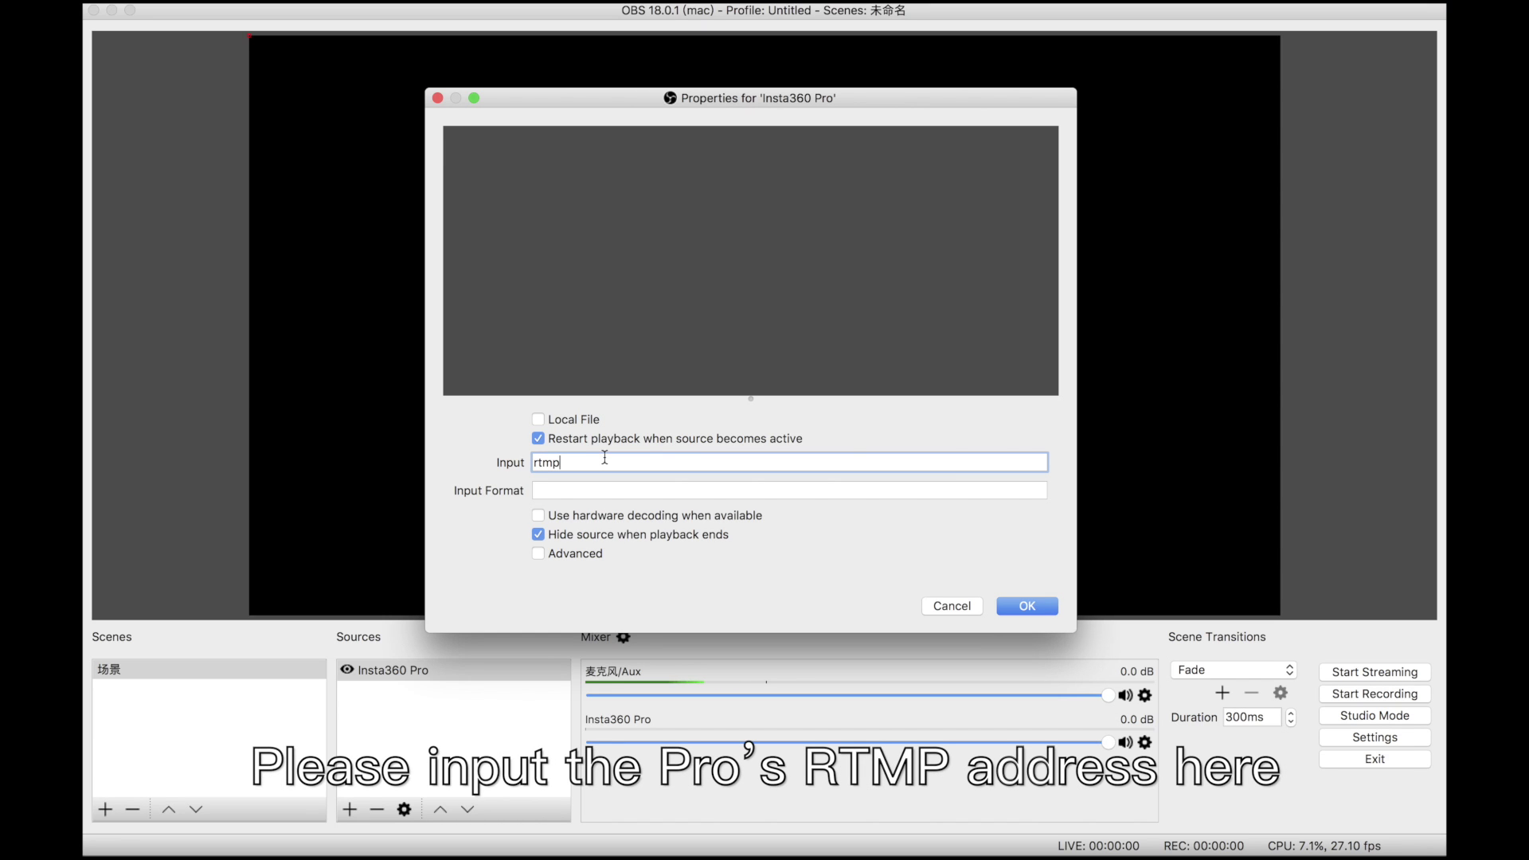
{"action": "type", "text": "rtmp://192.168.6.191/live/live"}
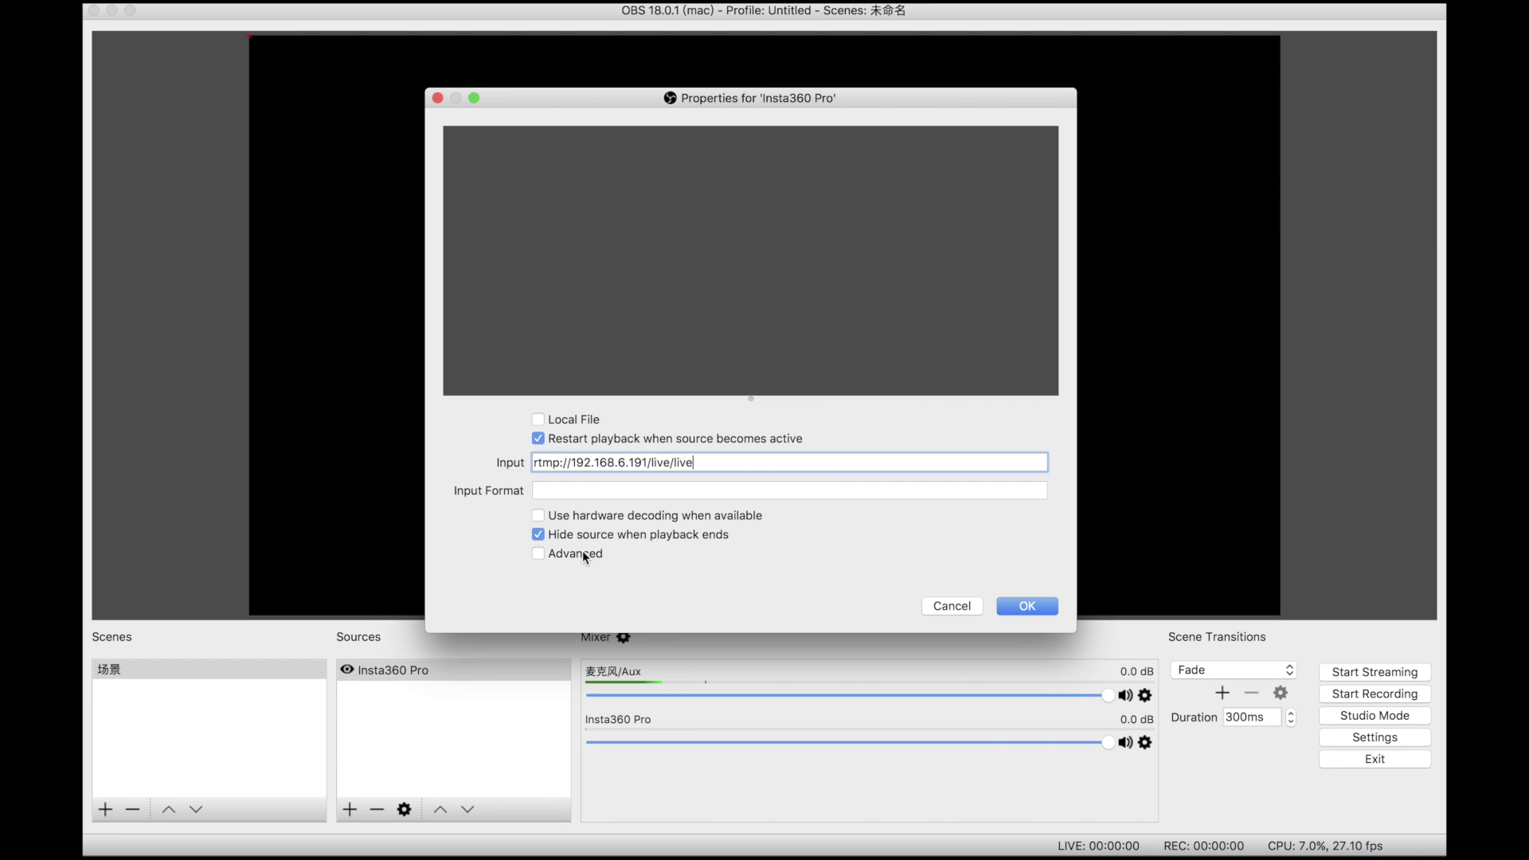
Step: Enable the Advanced options, set the audio buffer size to 30 frames and apply the source's properties
{"action": "left_click", "coordinate": [583, 555]}
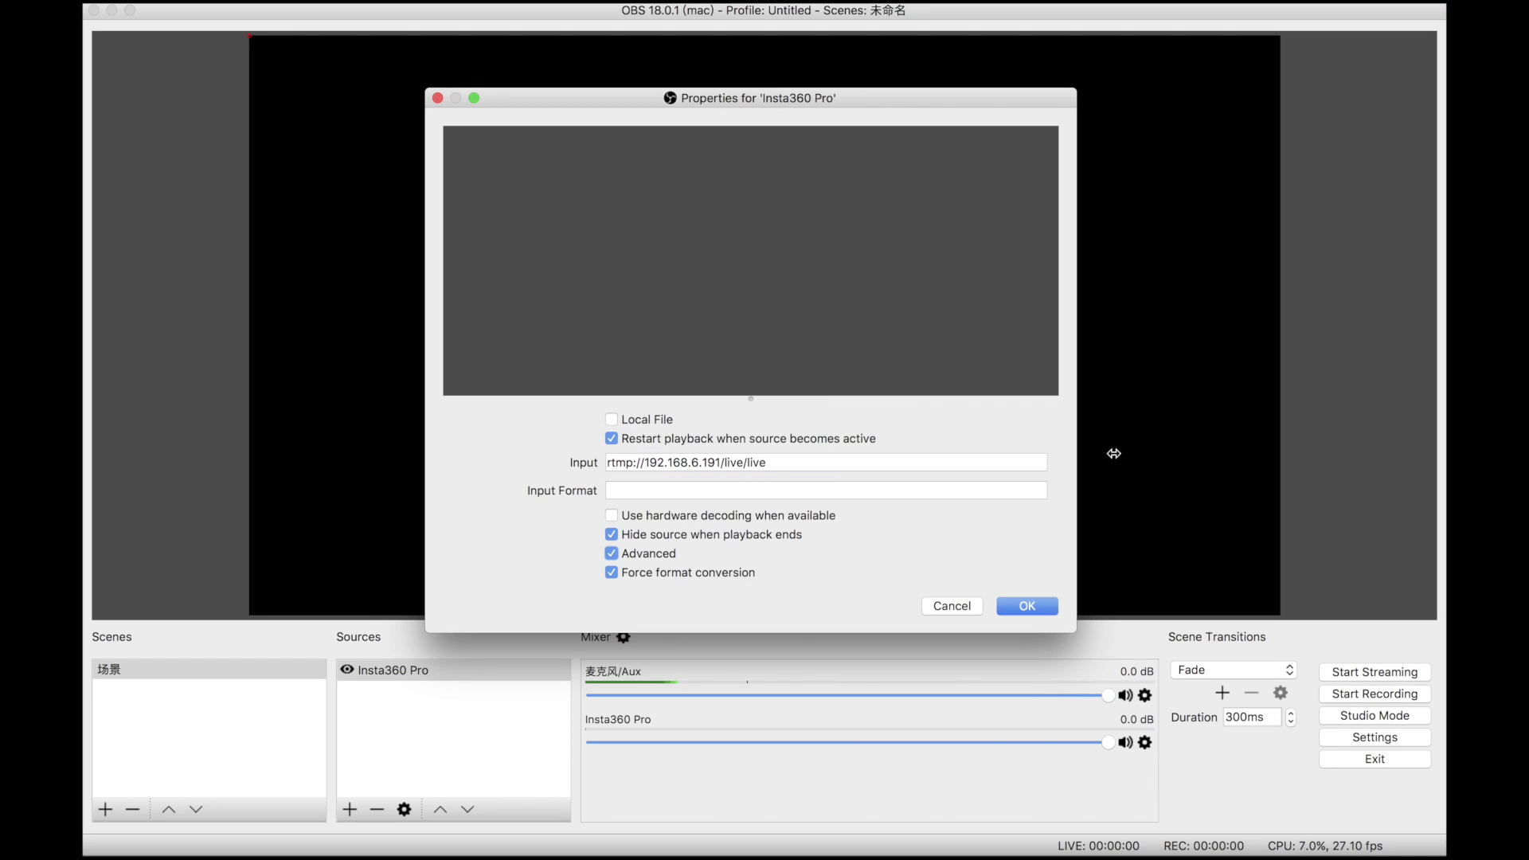
{"action": "scroll", "coordinate": [914, 533], "scroll_direction": "down", "scroll_amount": 5}
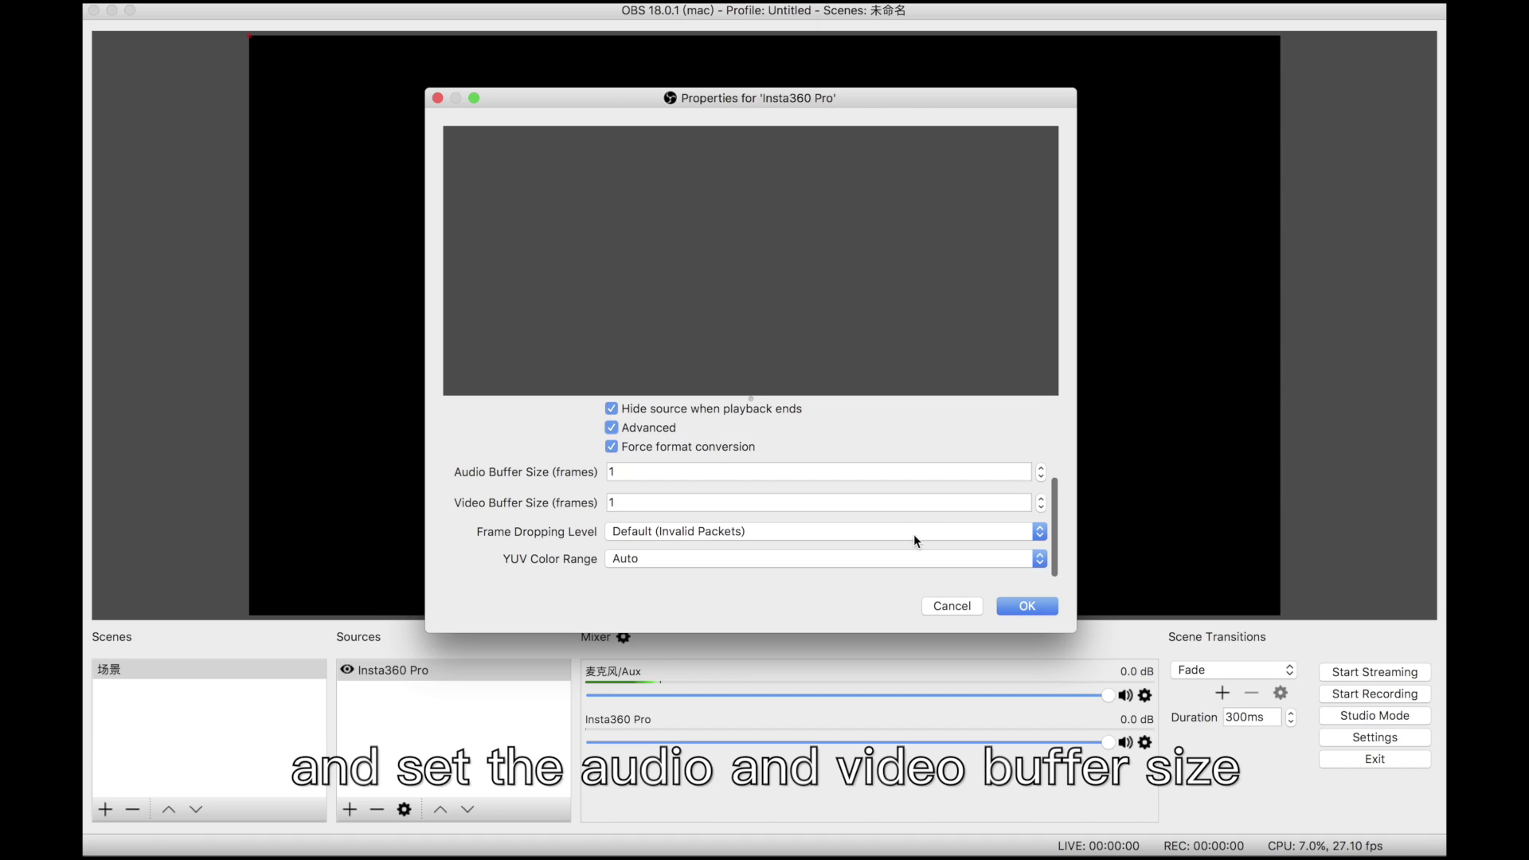
{"action": "left_click", "coordinate": [787, 501]}
{"action": "left_click", "coordinate": [719, 468]}
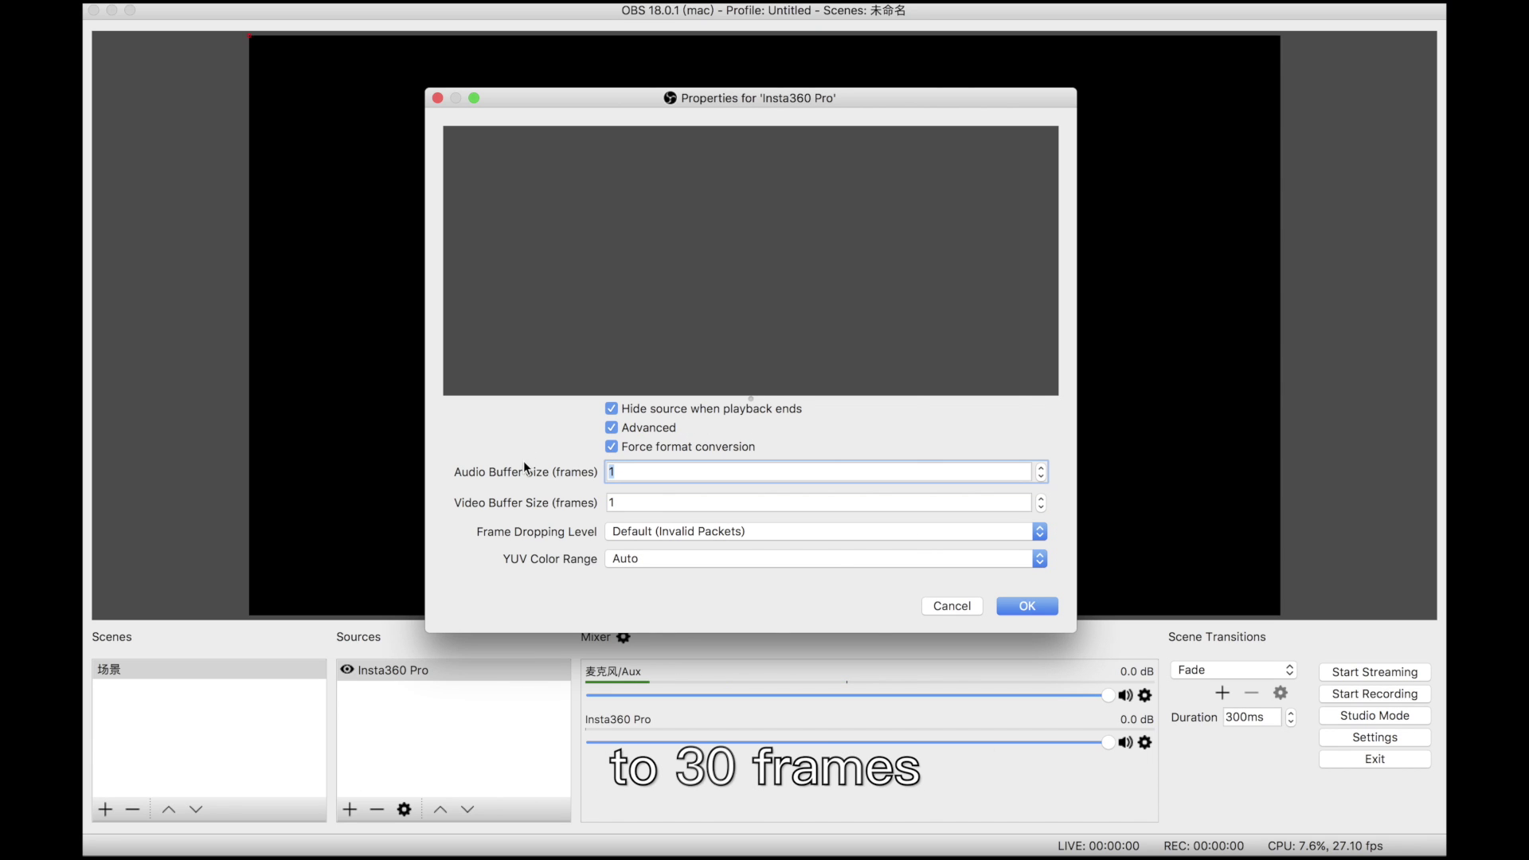
{"action": "key", "text": "BackSpace"}
{"action": "type", "text": "30"}
{"action": "scroll", "coordinate": [524, 470], "scroll_direction": "up", "scroll_amount": 5}
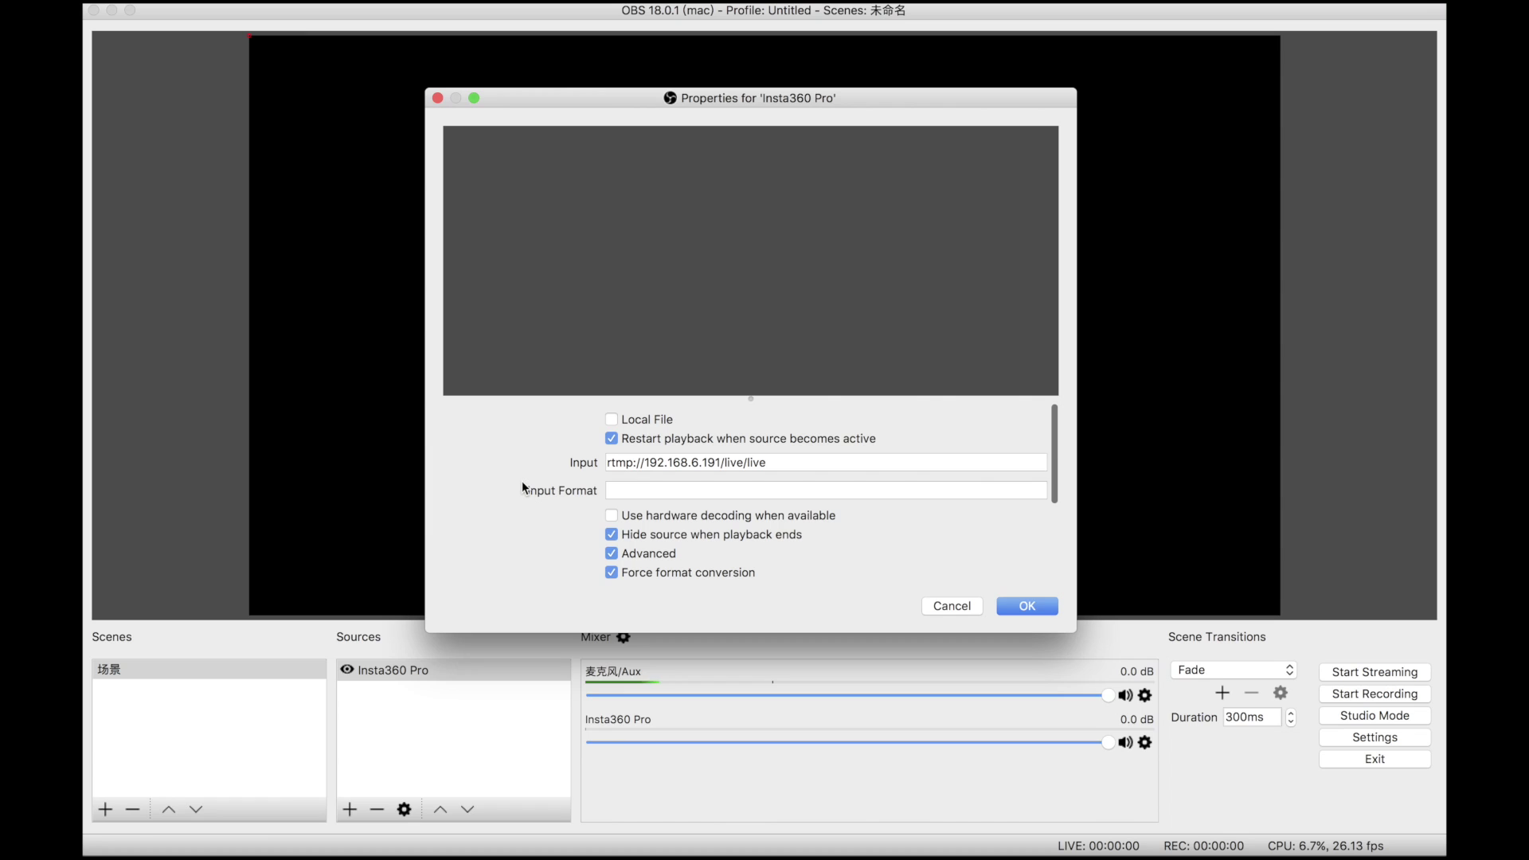
{"action": "left_click", "coordinate": [1038, 608]}
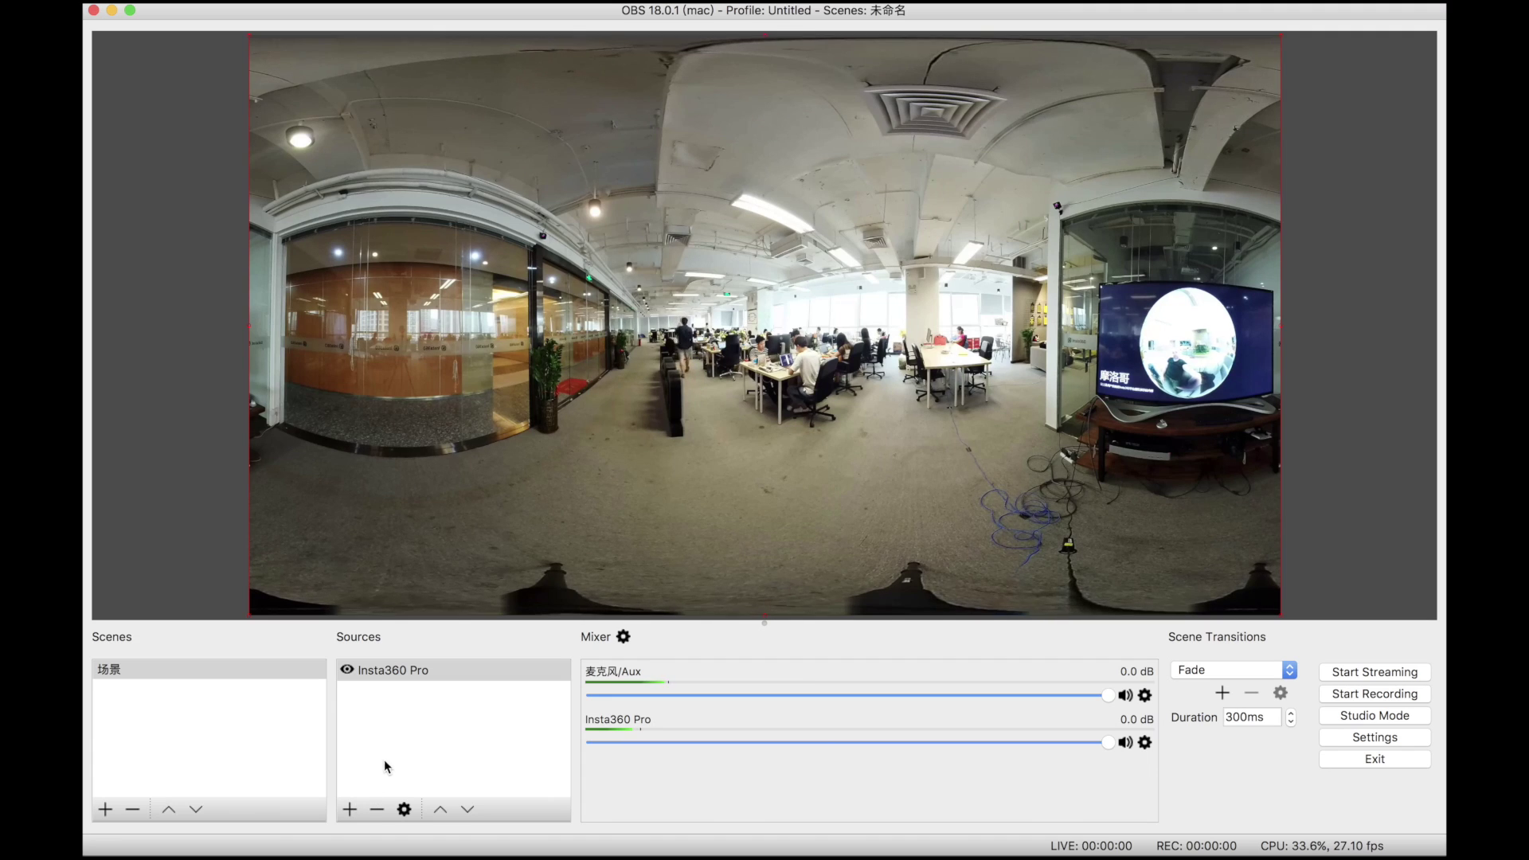
Step: Add a Text (FreeType 2) source reading "Hello from Insta360" and move it just below the centre of the 360° picture
{"action": "left_click", "coordinate": [349, 810]}
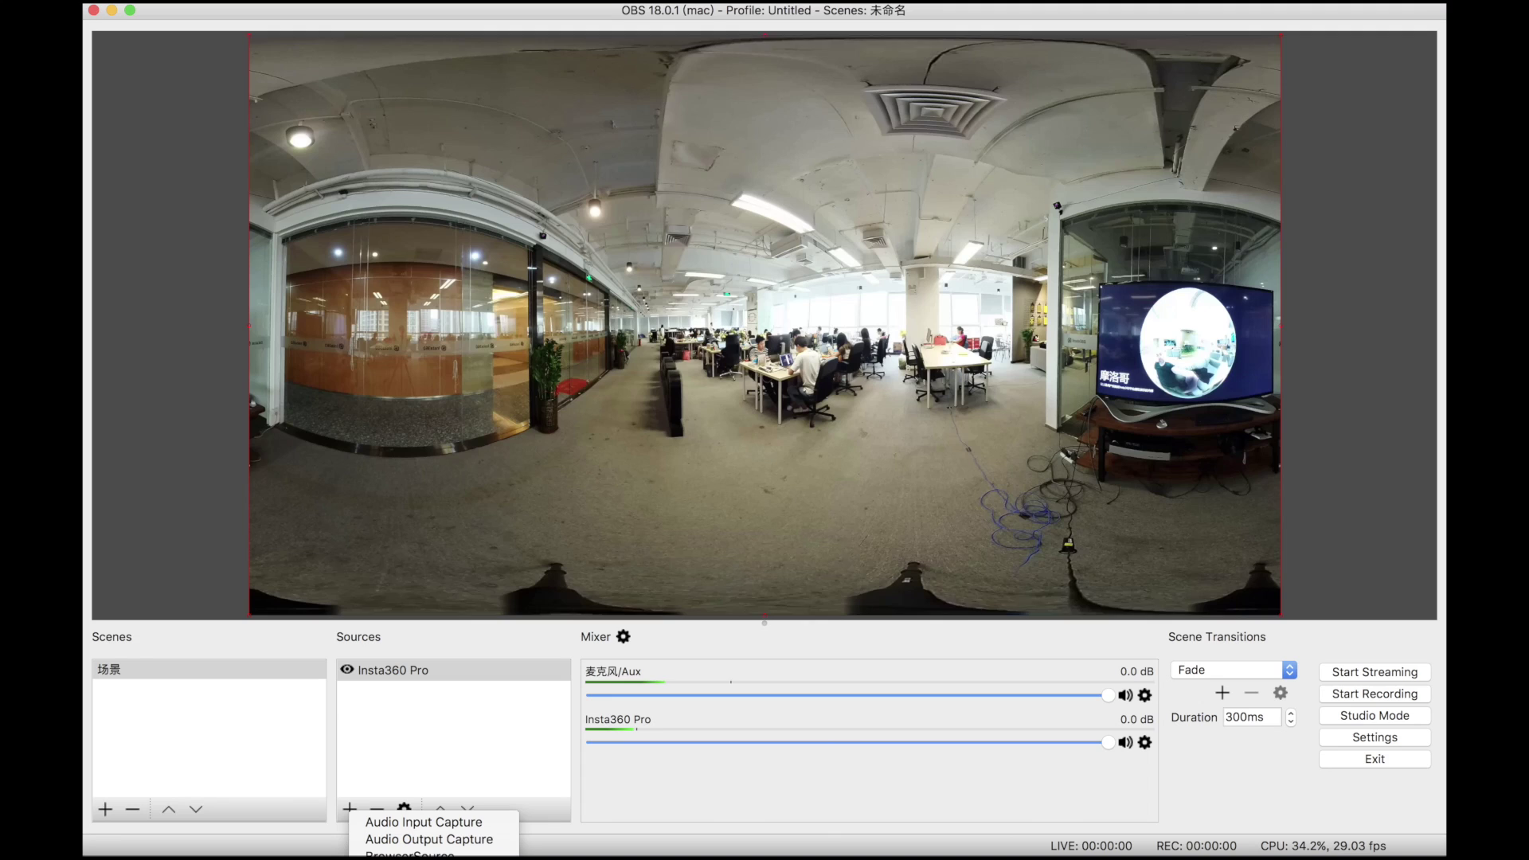
{"action": "left_click", "coordinate": [422, 854]}
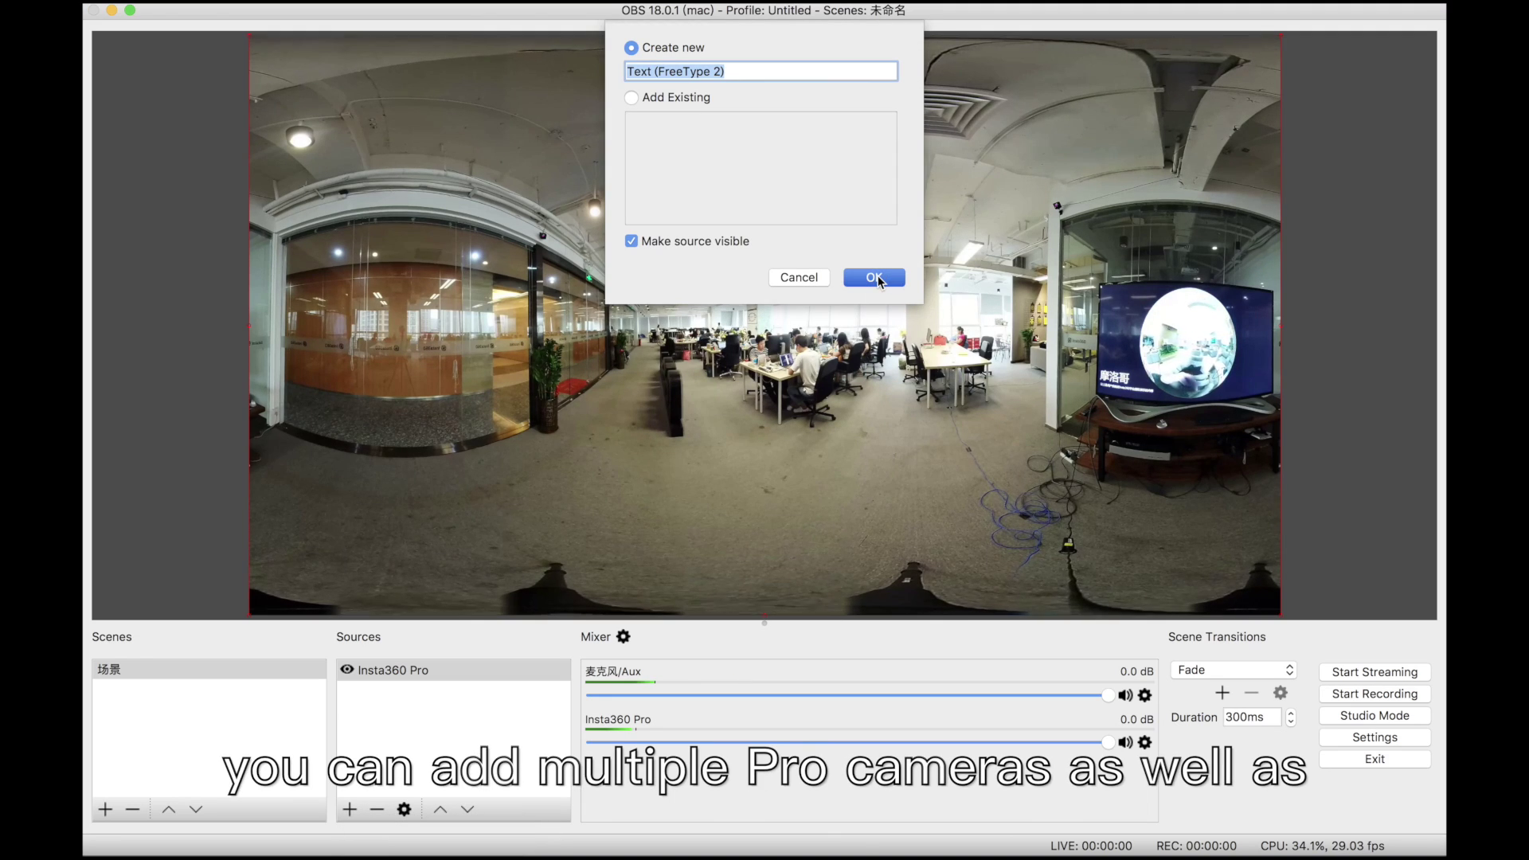
{"action": "left_click", "coordinate": [874, 277]}
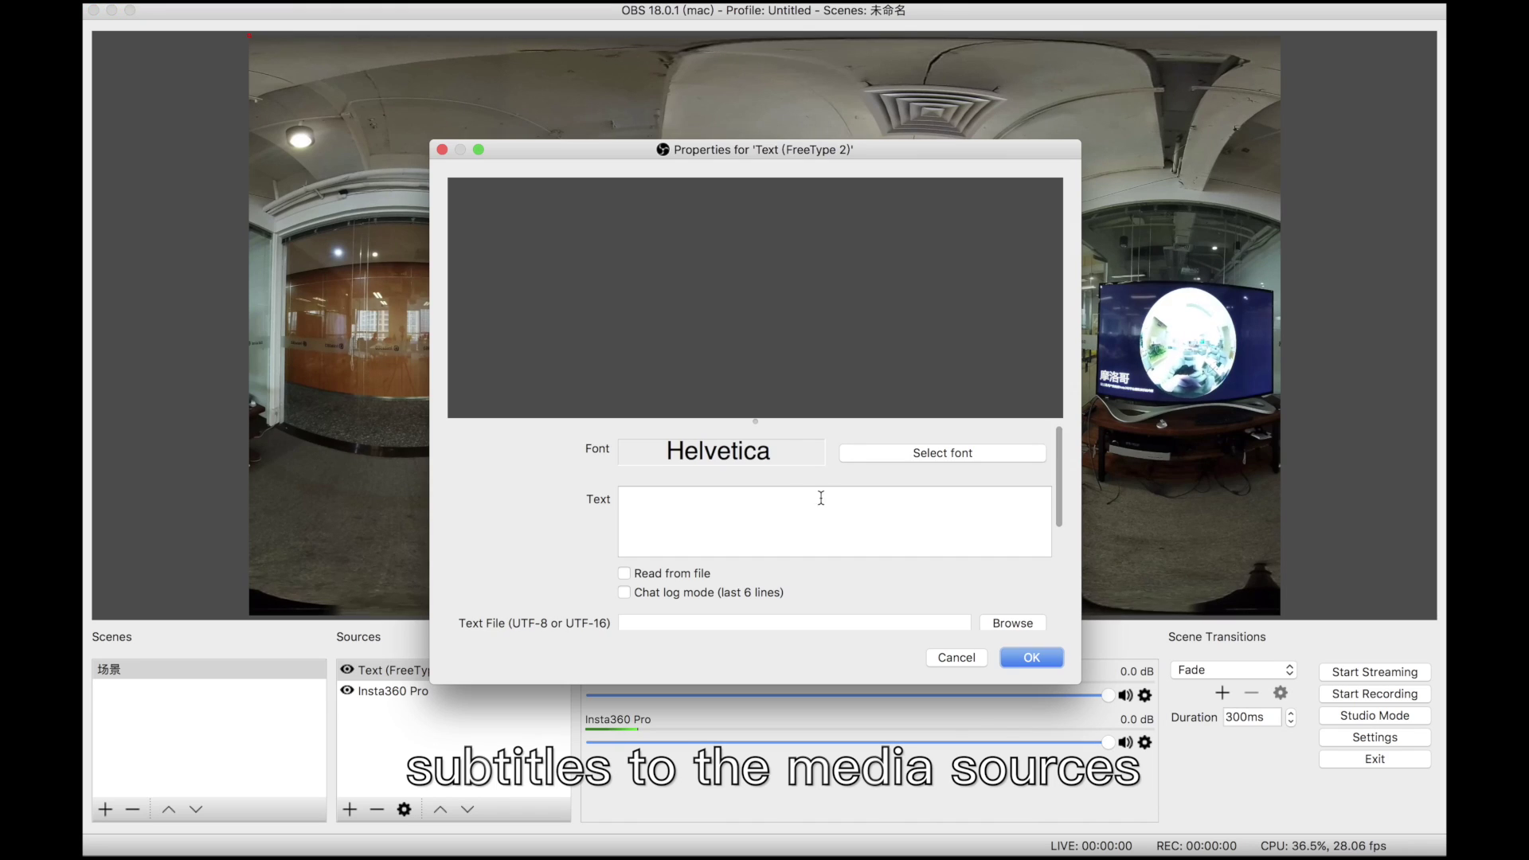
{"action": "left_click_drag", "start_coordinate": [701, 146], "coordinate": [701, 120]}
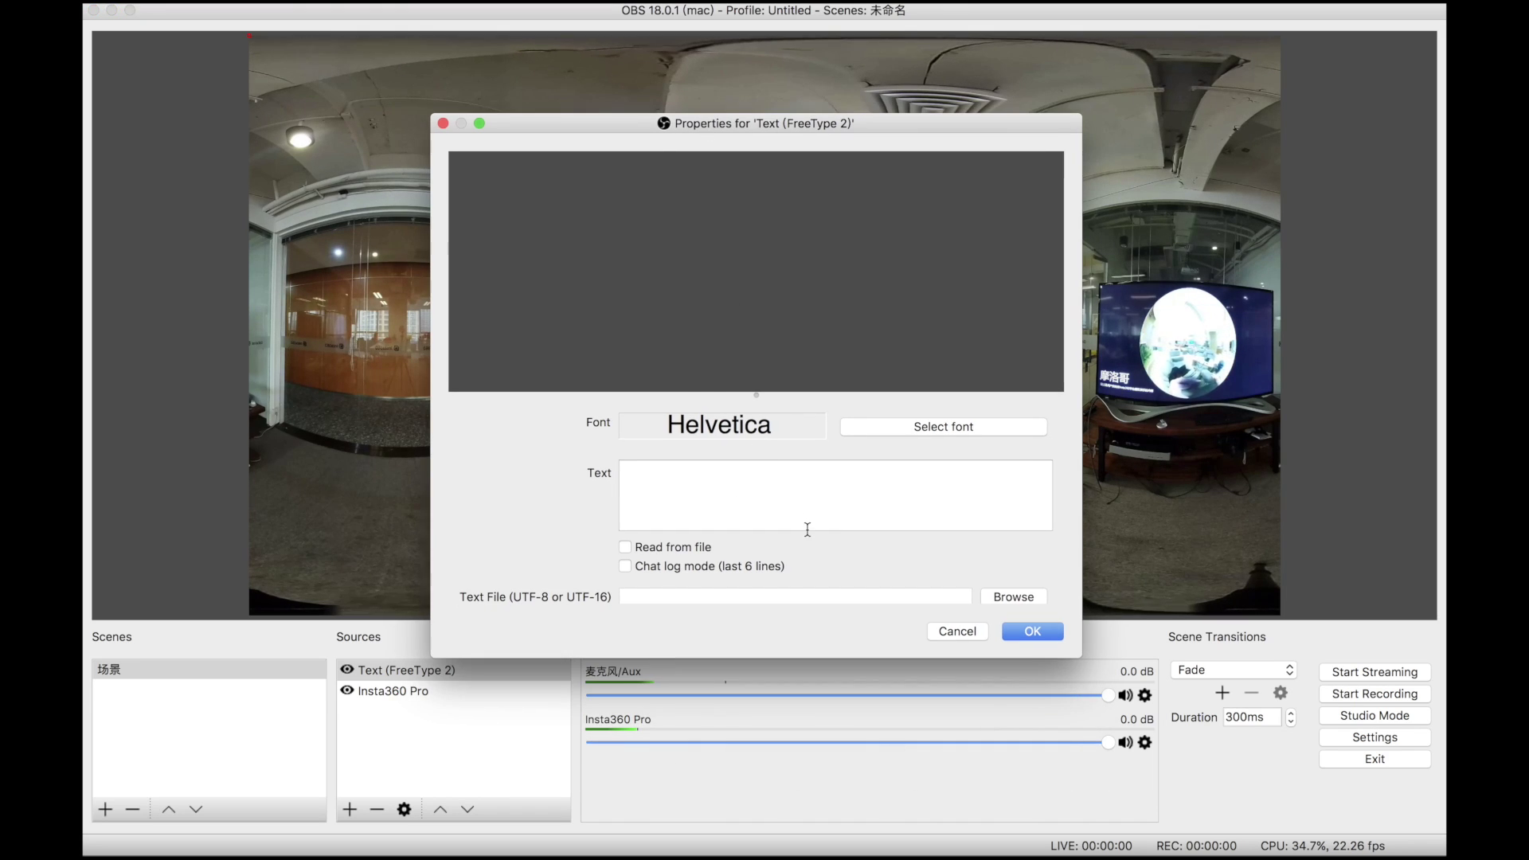
{"action": "type", "text": "Hello"}
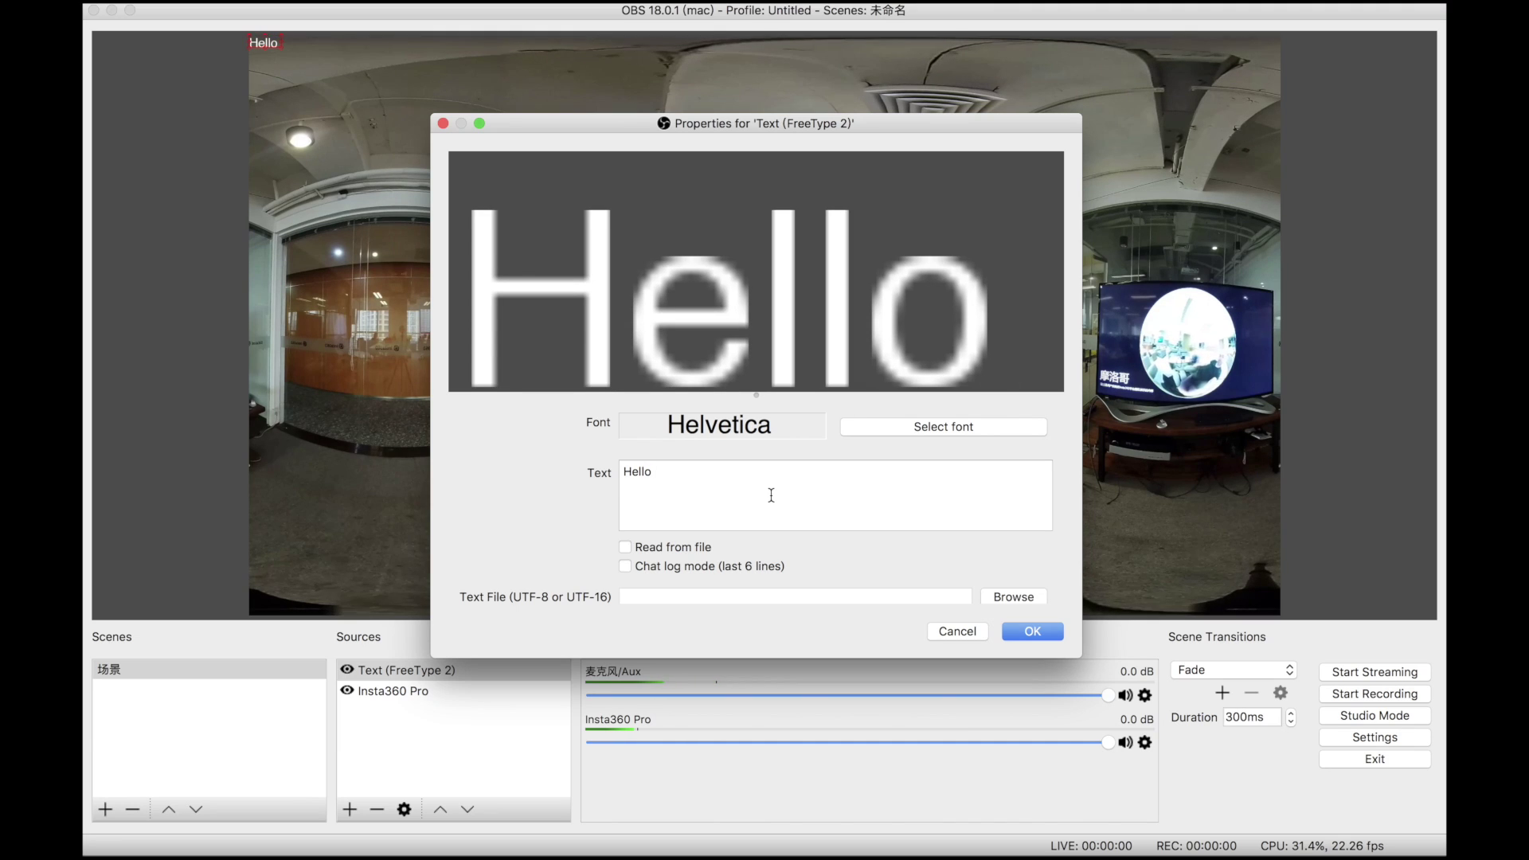
{"action": "type", "text": " from Insta360"}
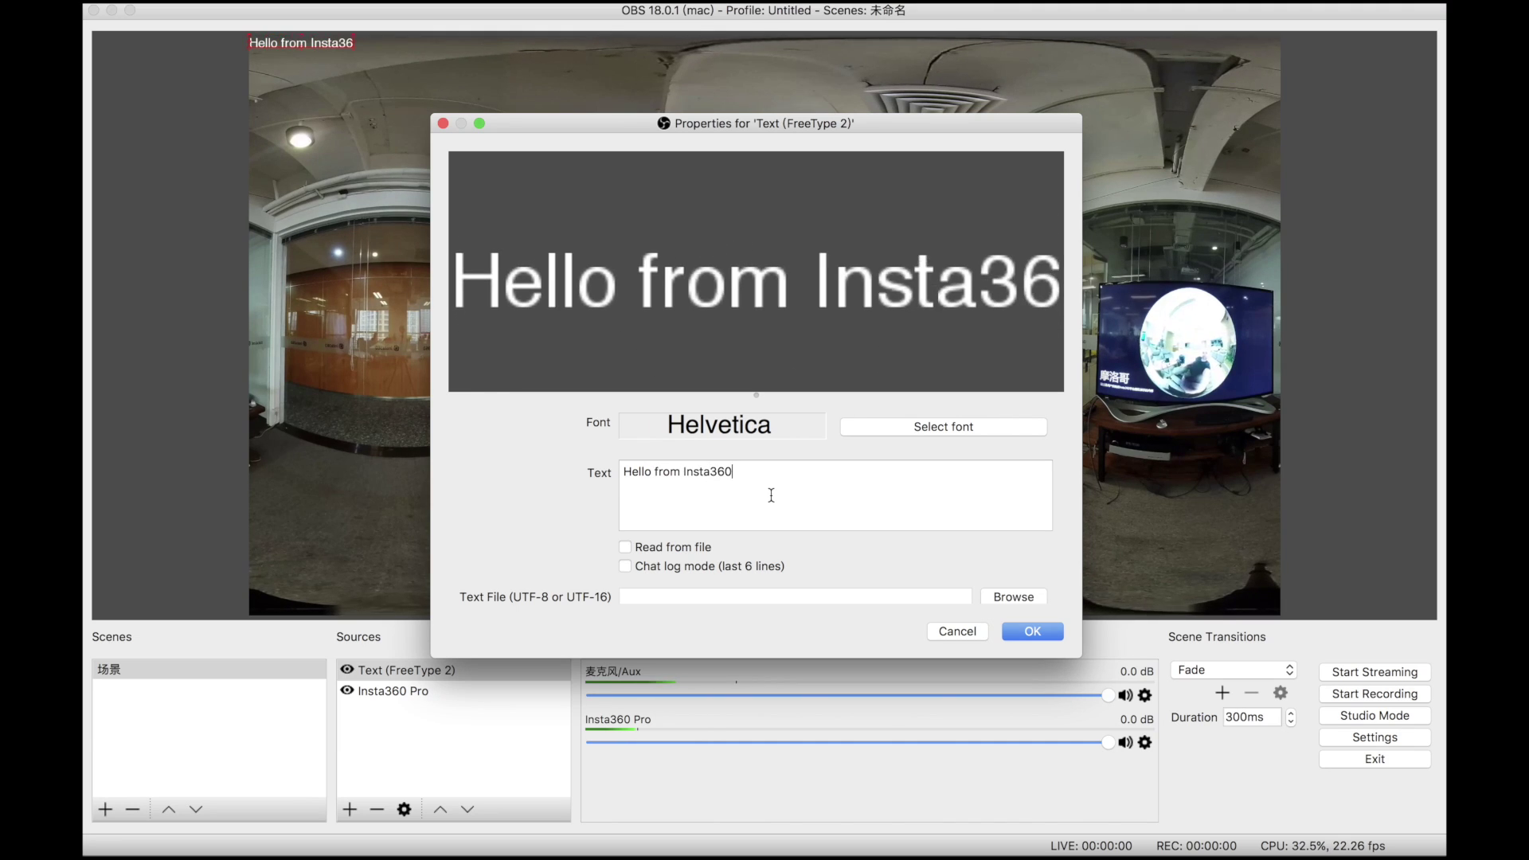
{"action": "left_click", "coordinate": [1036, 633]}
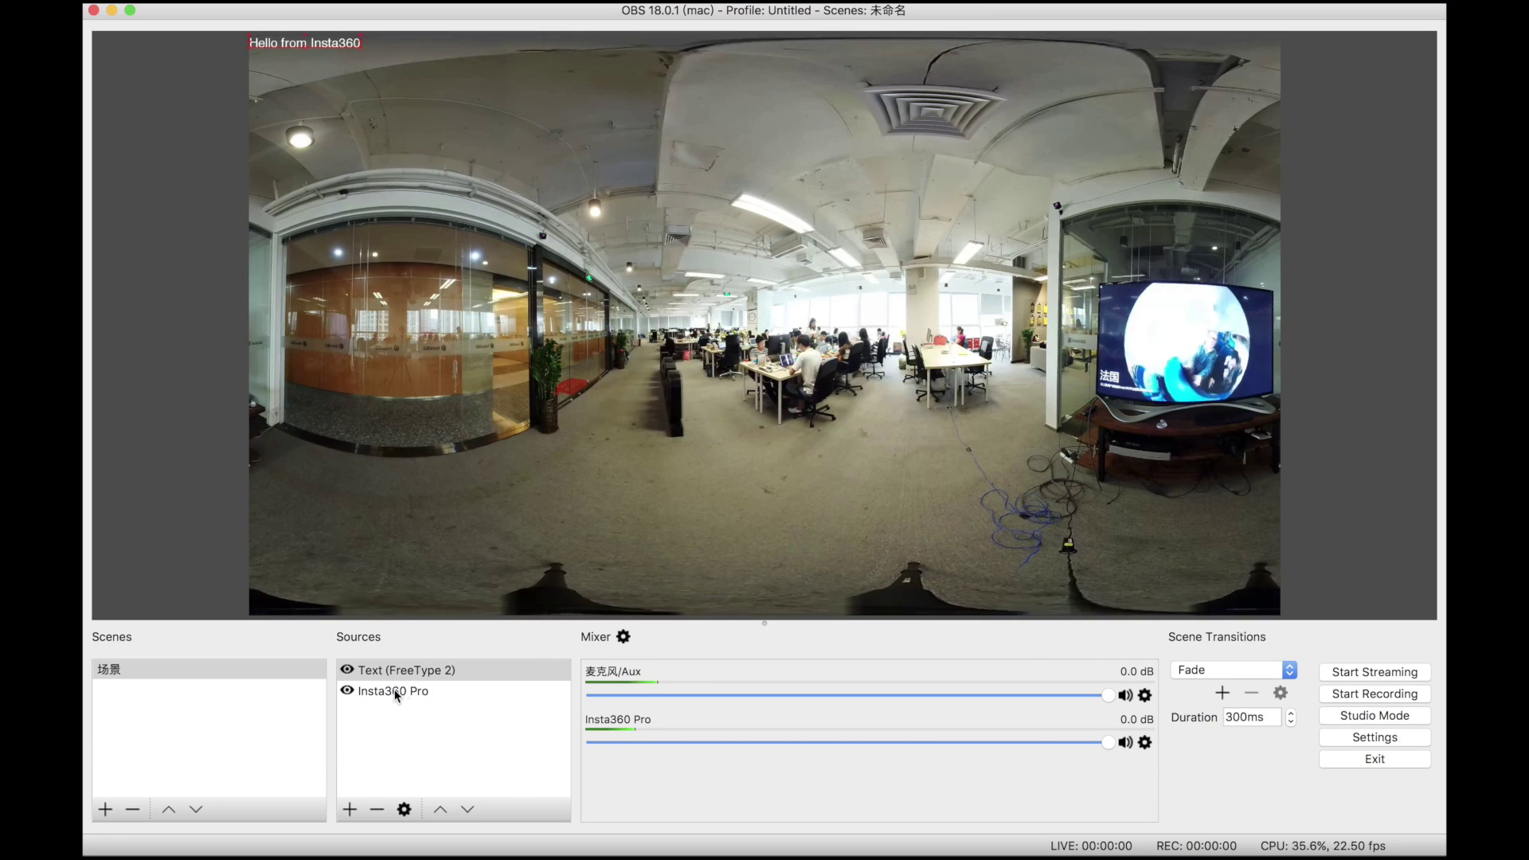
{"action": "left_click_drag", "start_coordinate": [333, 40], "coordinate": [860, 446]}
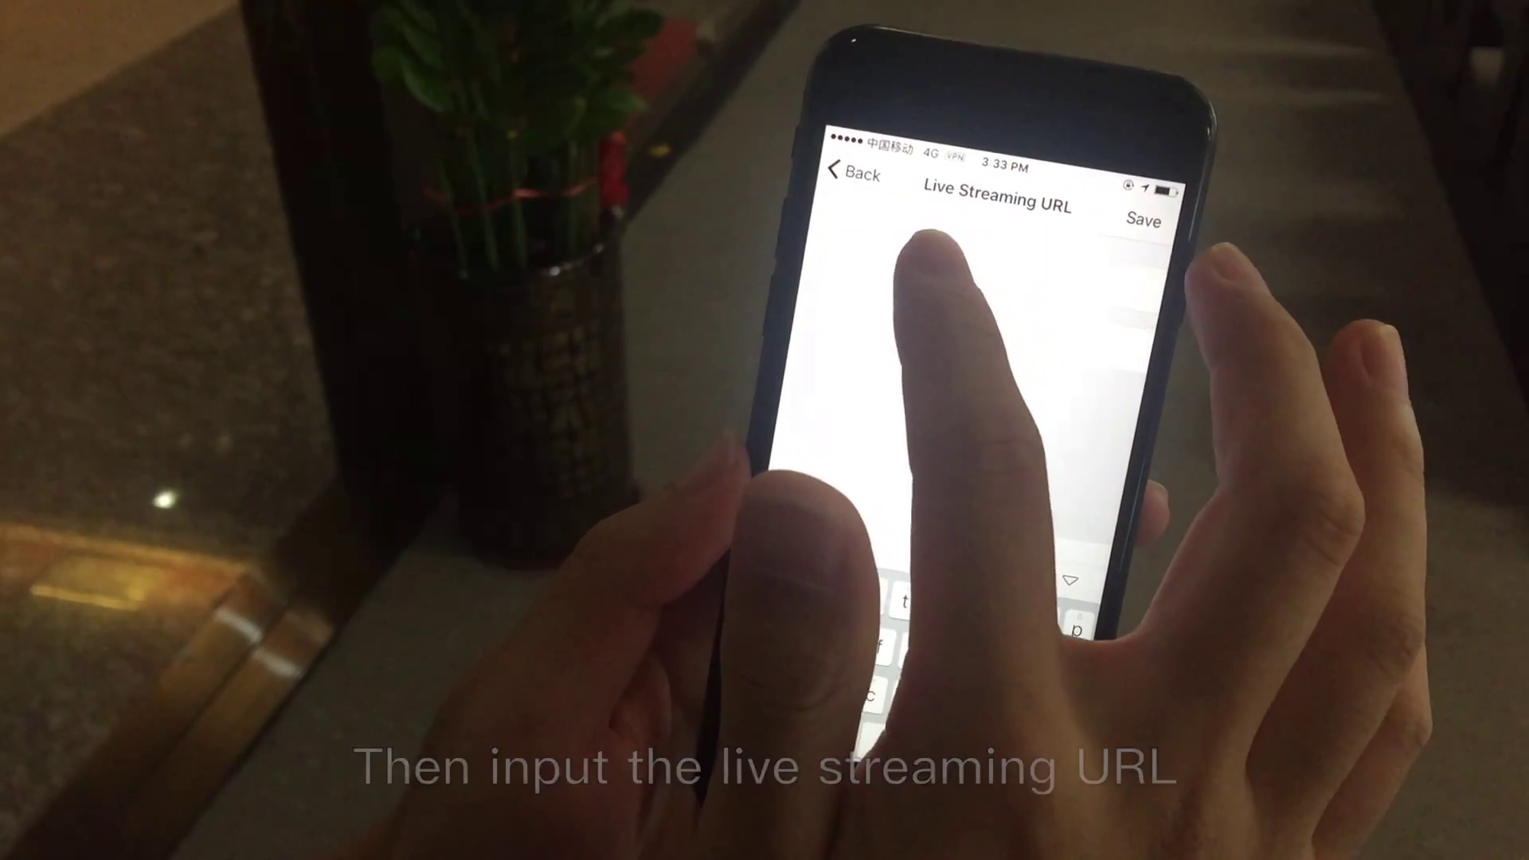
{"action": "left_click", "coordinate": [853, 198]}
{"action": "type", "text": "xgh"}
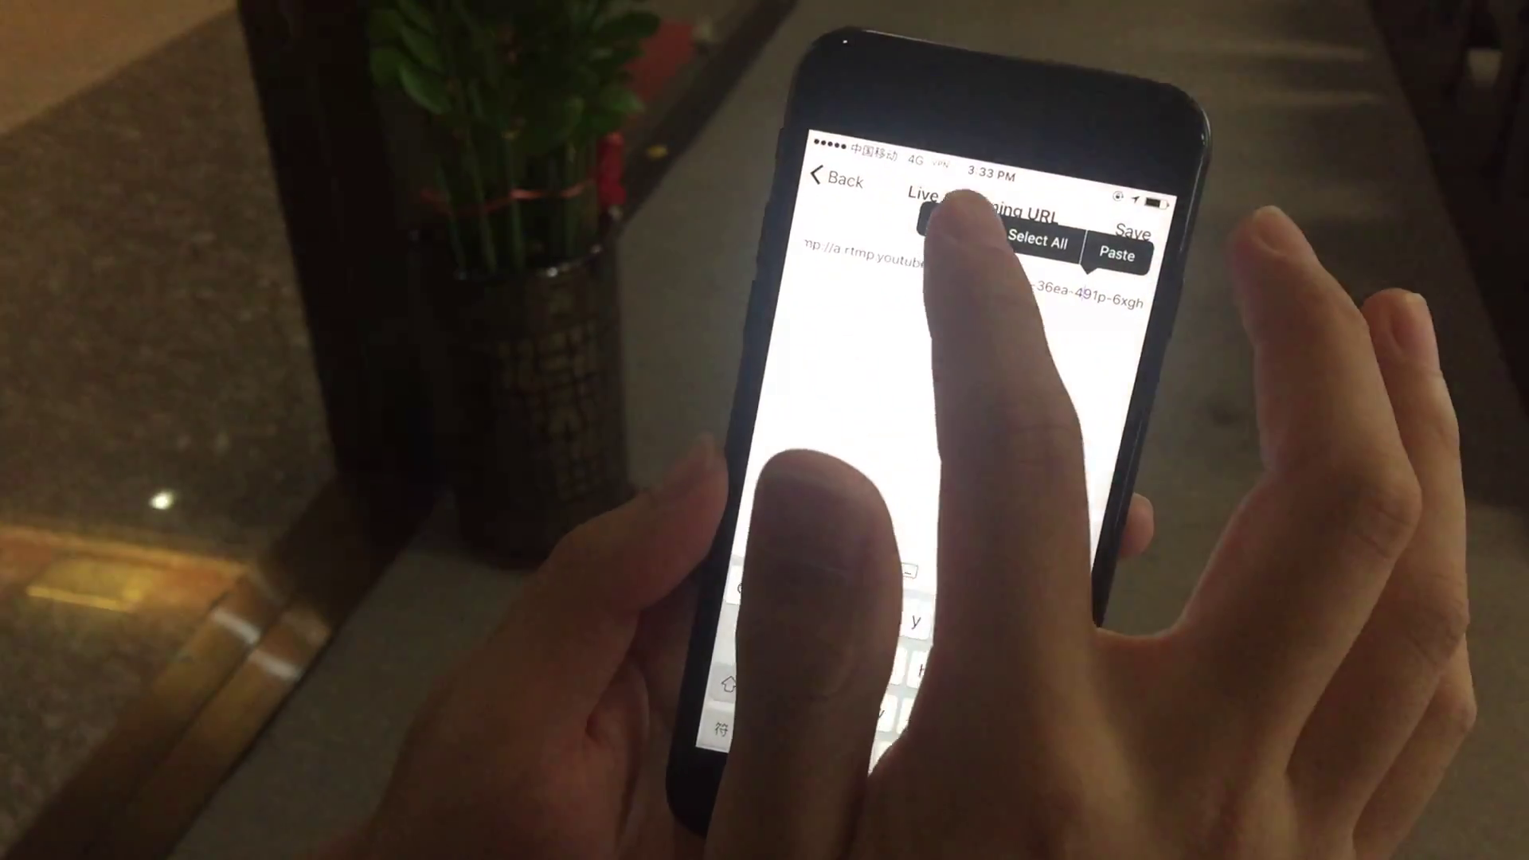
{"action": "left_click_drag", "start_coordinate": [1105, 311], "coordinate": [1139, 317]}
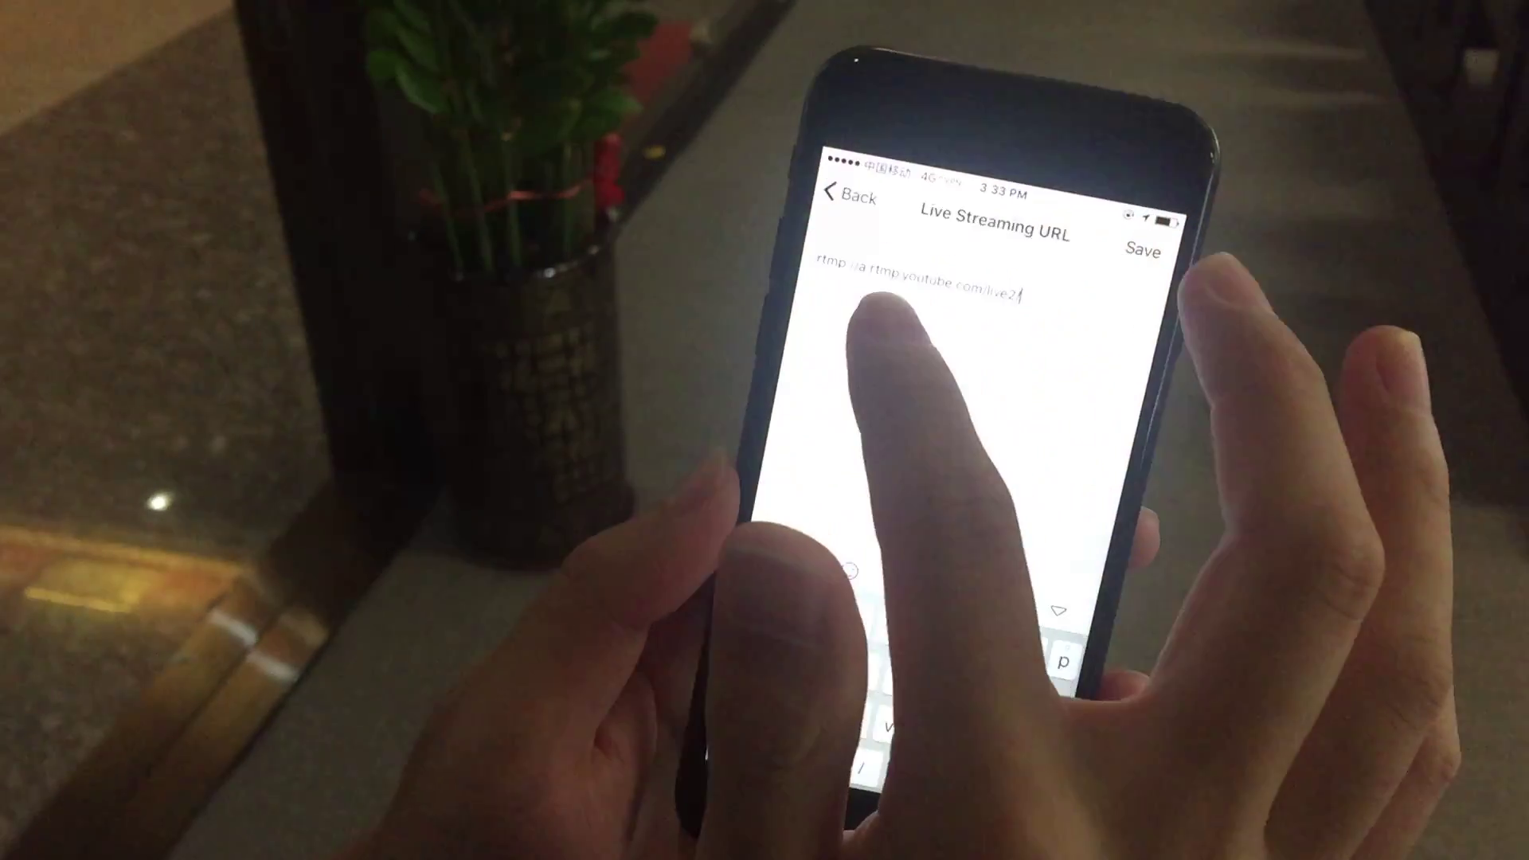
{"action": "left_click", "coordinate": [837, 284]}
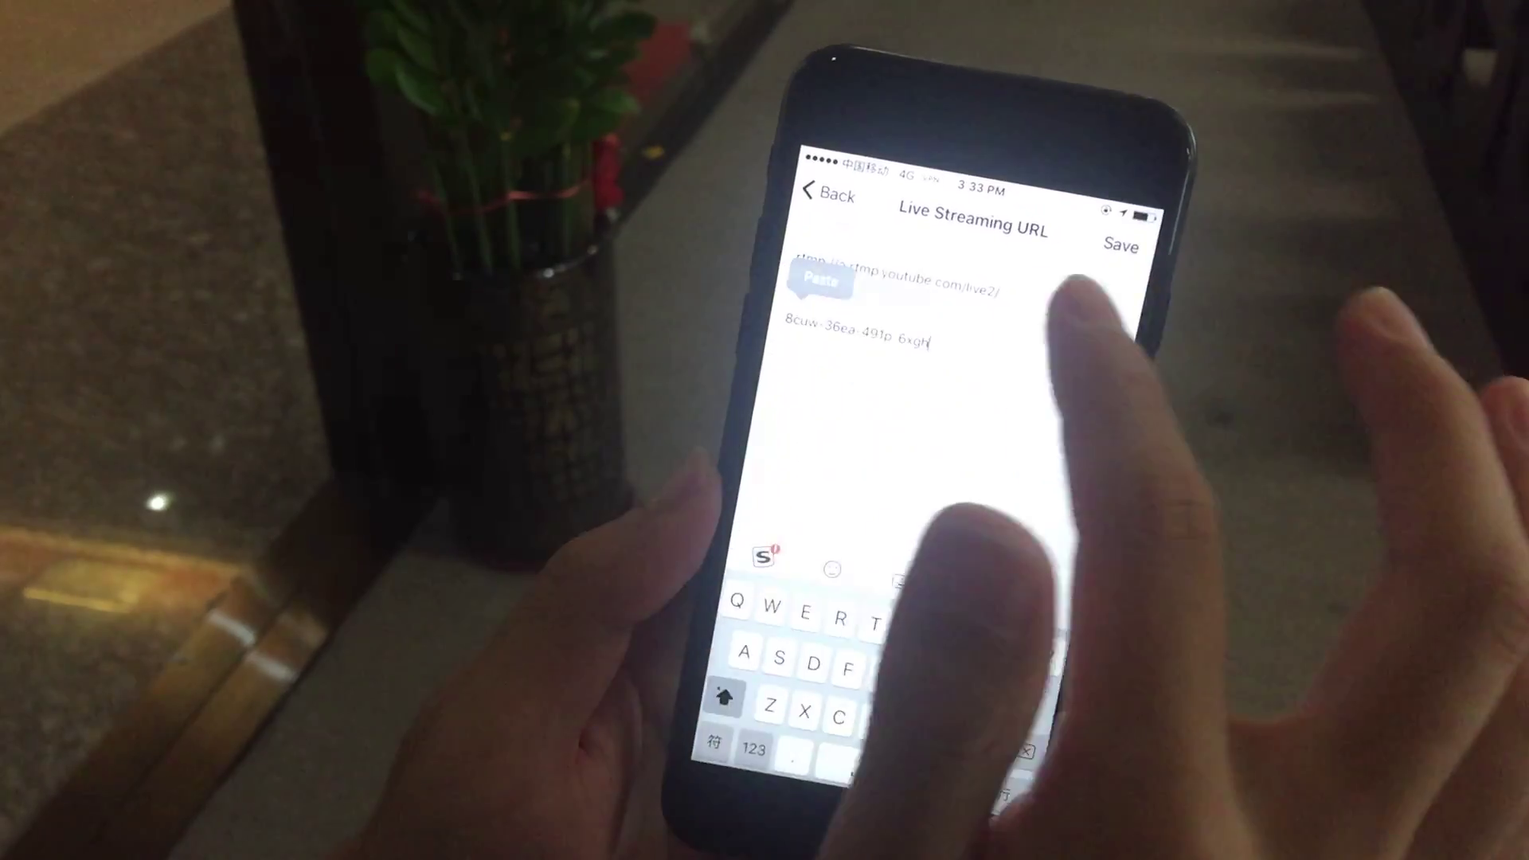
{"action": "left_click", "coordinate": [1137, 252]}
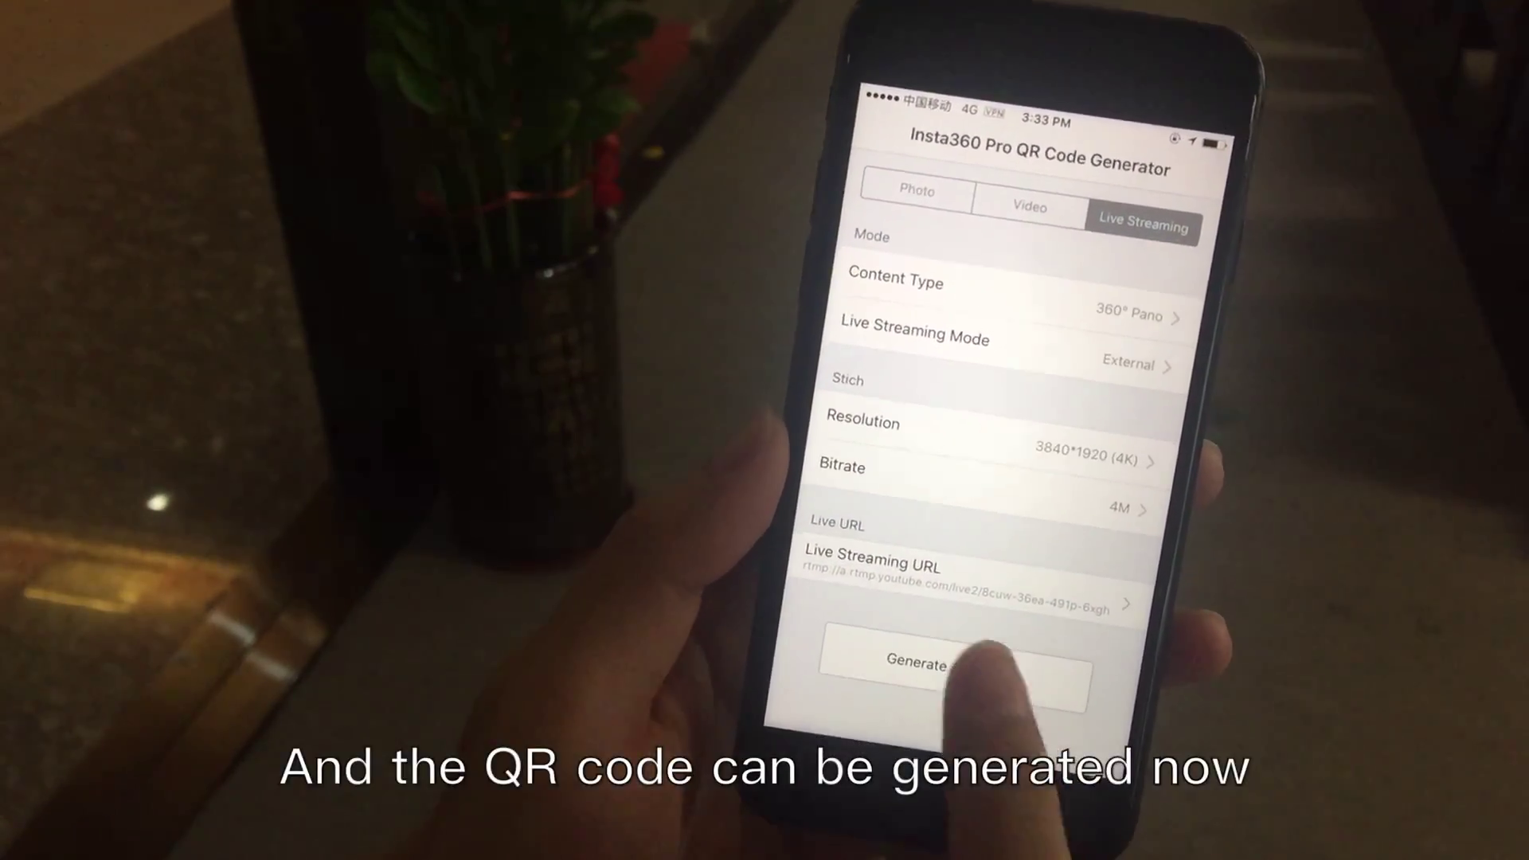
{"action": "left_click", "coordinate": [967, 697]}
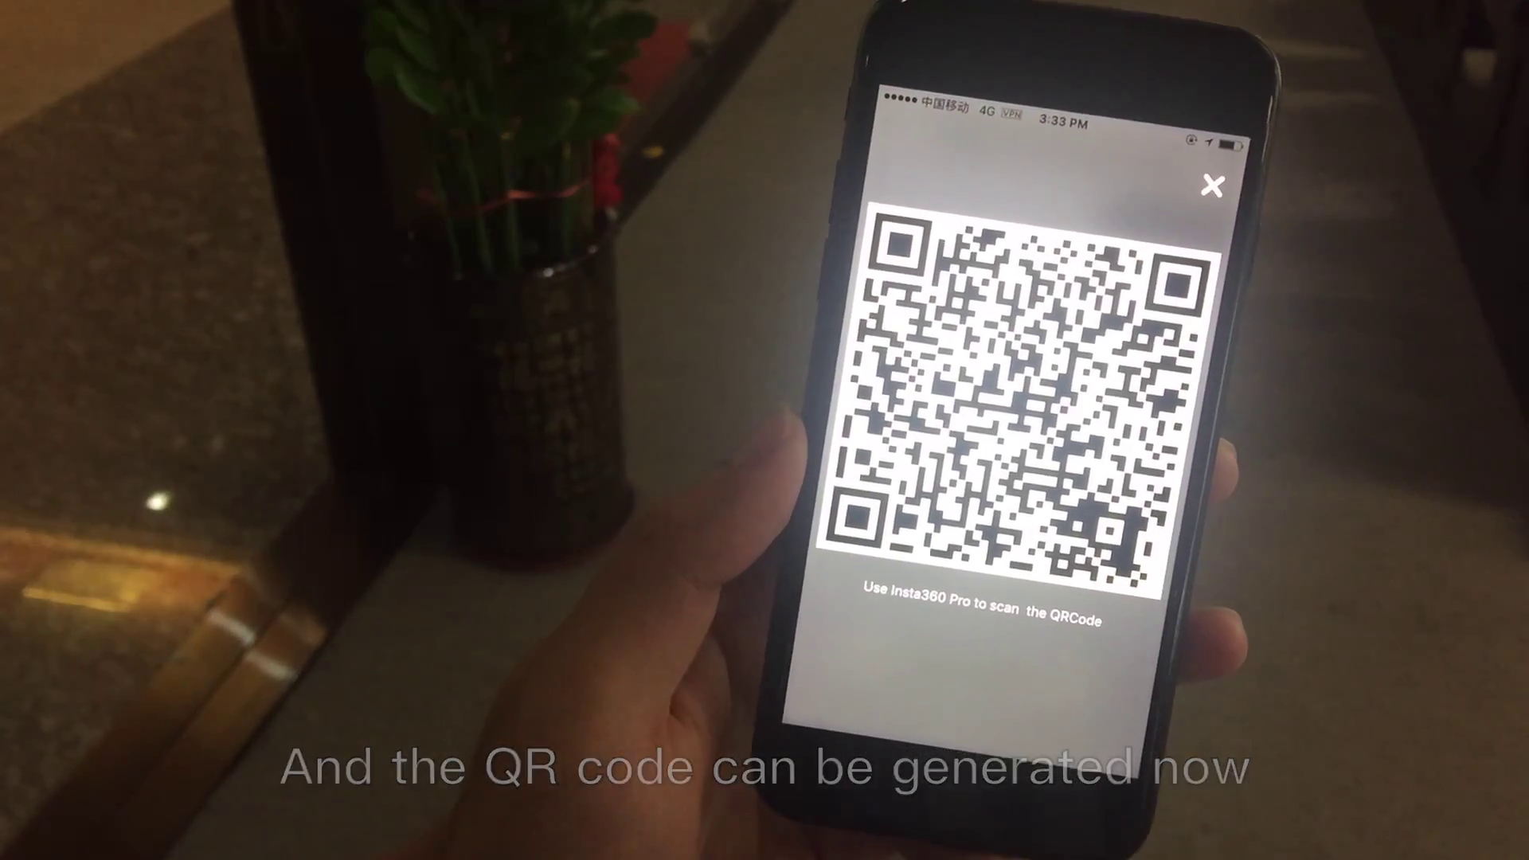